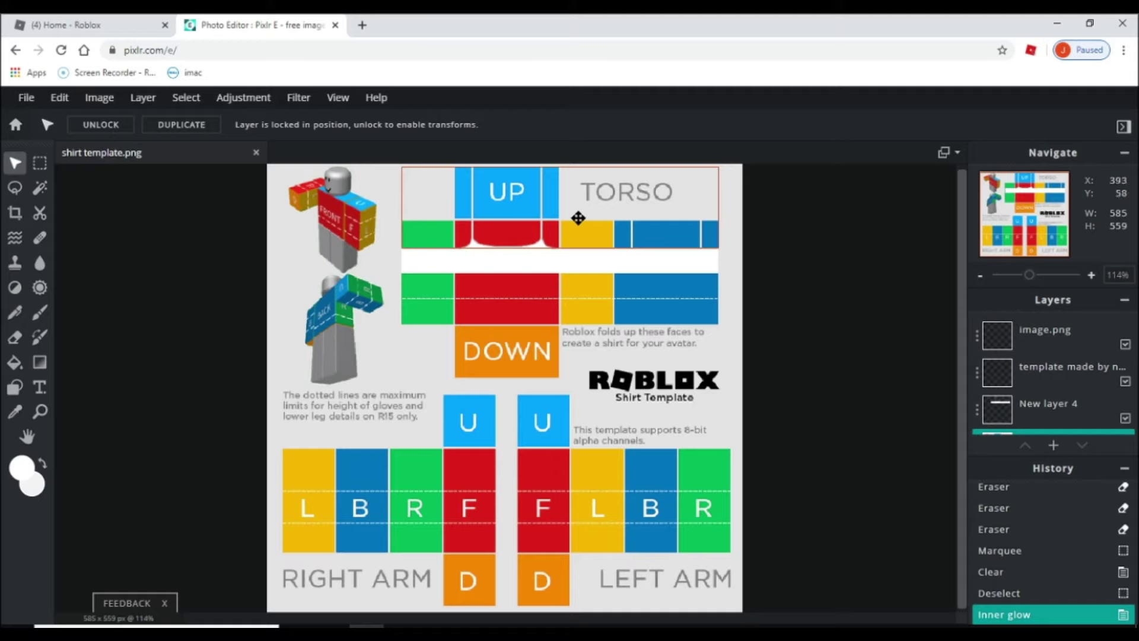
Step: Apply a Vignette filter with an amount of 7 to New layer 4, which holds the white torso strip
{"action": "scroll", "coordinate": [579, 218], "scroll_direction": "up", "scroll_amount": 3}
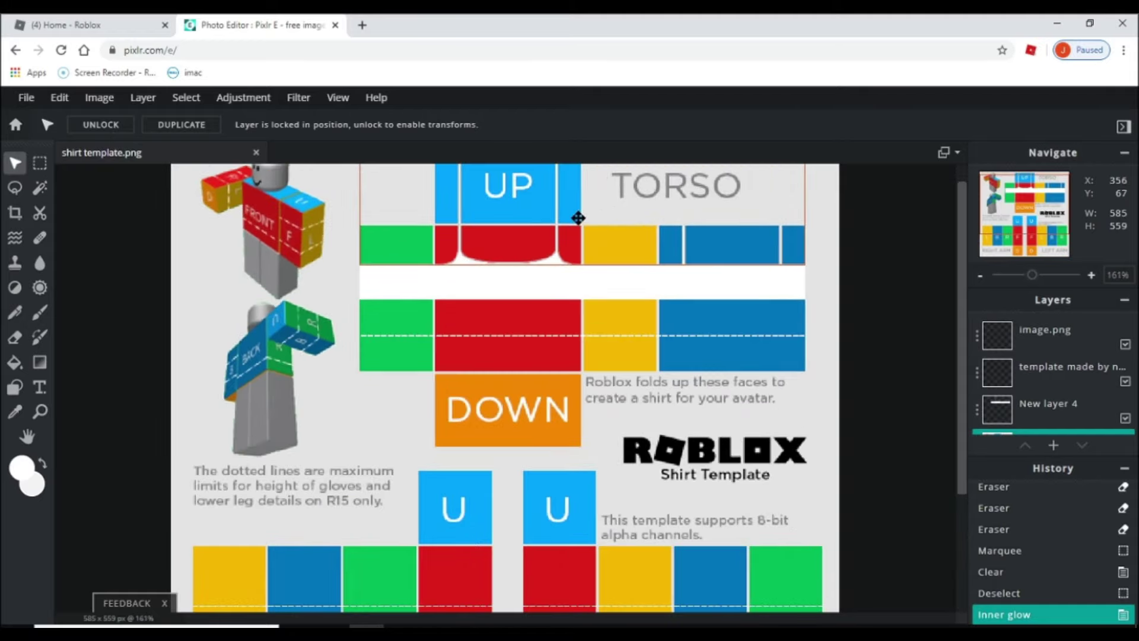
{"action": "left_click", "coordinate": [1000, 402]}
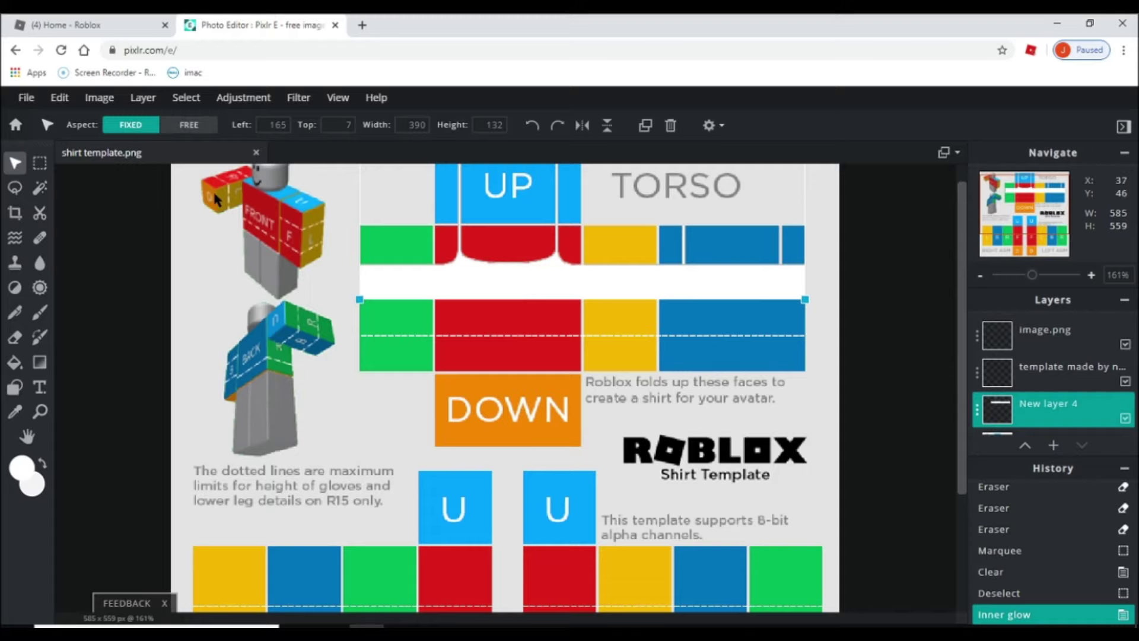
{"action": "left_click", "coordinate": [299, 98]}
{"action": "left_click", "coordinate": [323, 172]}
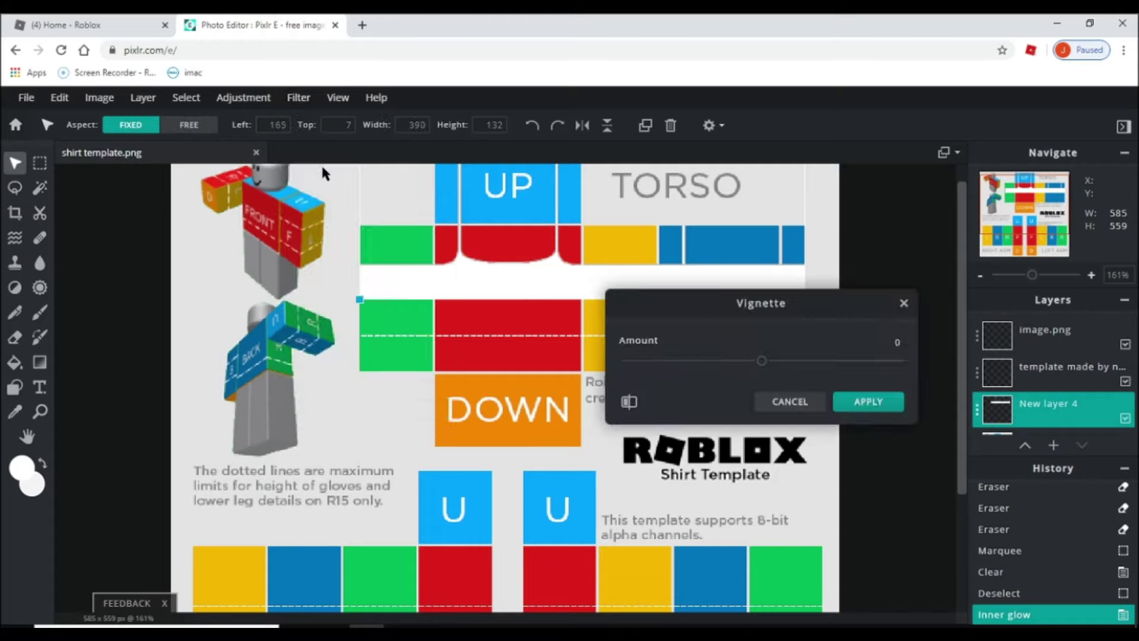
{"action": "mouse_move", "coordinate": [760, 361]}
{"action": "left_mouse_down"}
{"action": "mouse_move", "coordinate": [894, 362]}
{"action": "mouse_move", "coordinate": [774, 373]}
{"action": "left_mouse_up"}
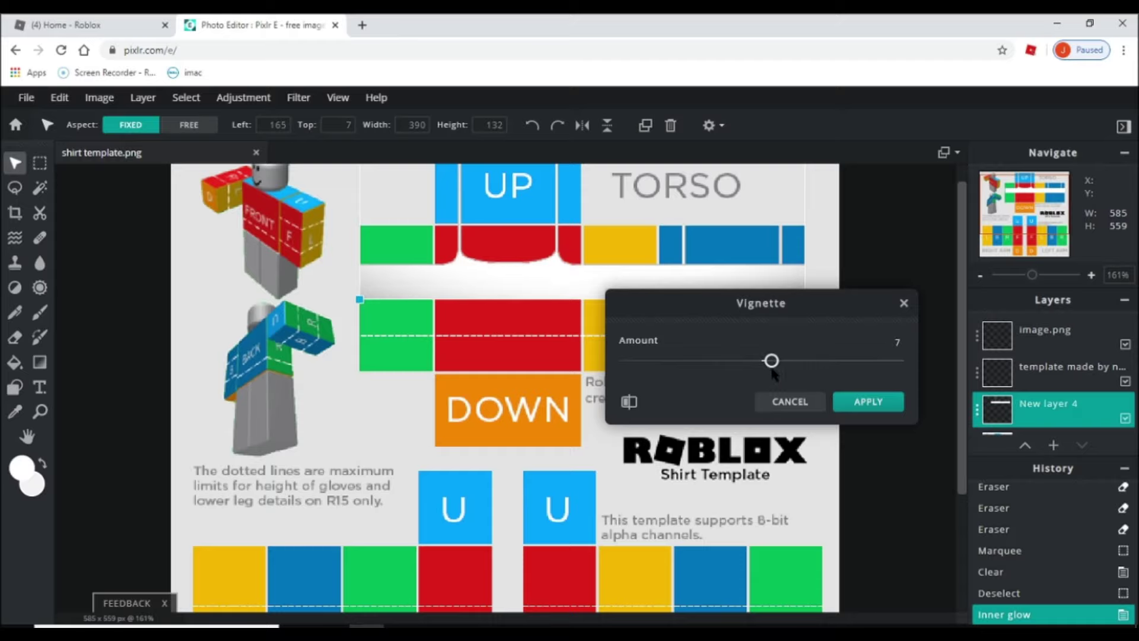
{"action": "left_click", "coordinate": [868, 402]}
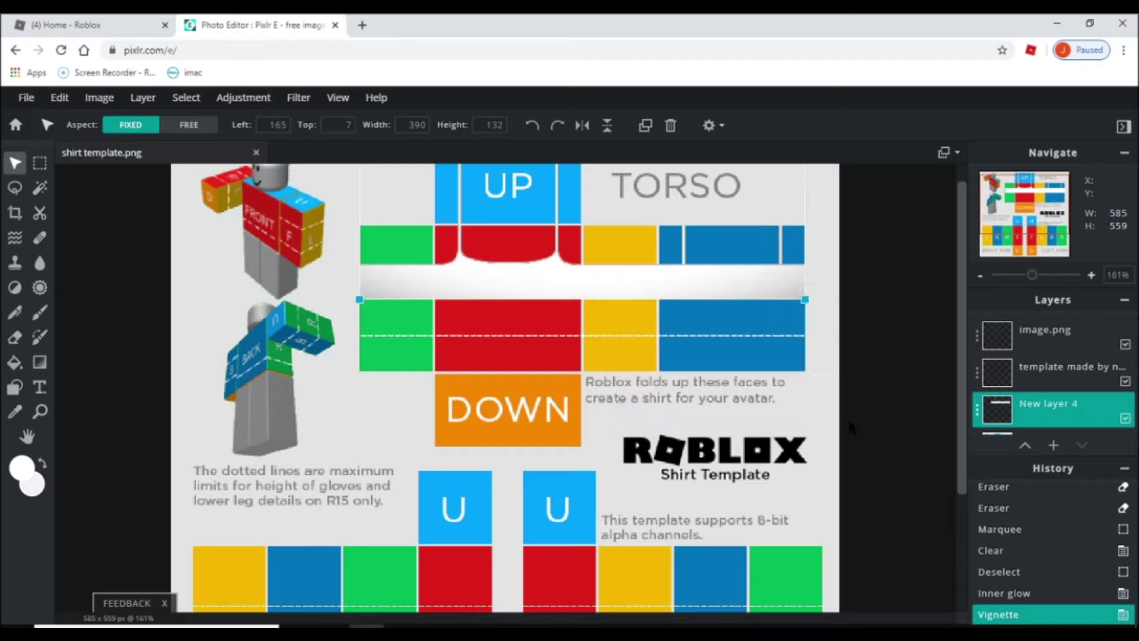
Step: Set up the Brush tool with the hard round 10 px tip
{"action": "scroll", "coordinate": [158, 229], "scroll_direction": "up", "scroll_amount": 1}
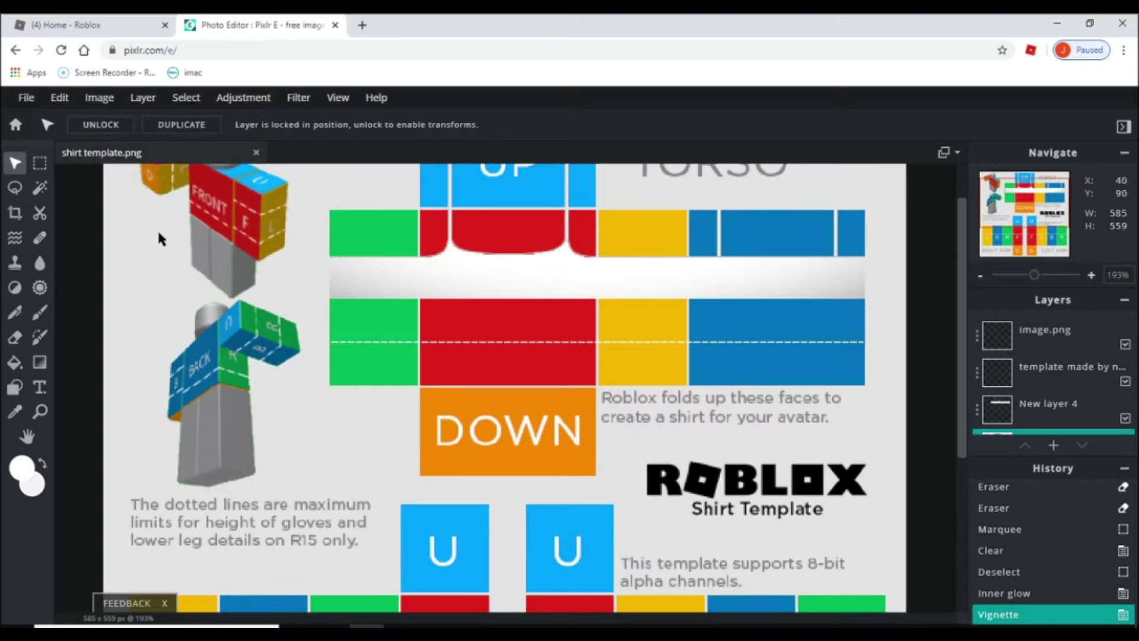
{"action": "left_click", "coordinate": [40, 312]}
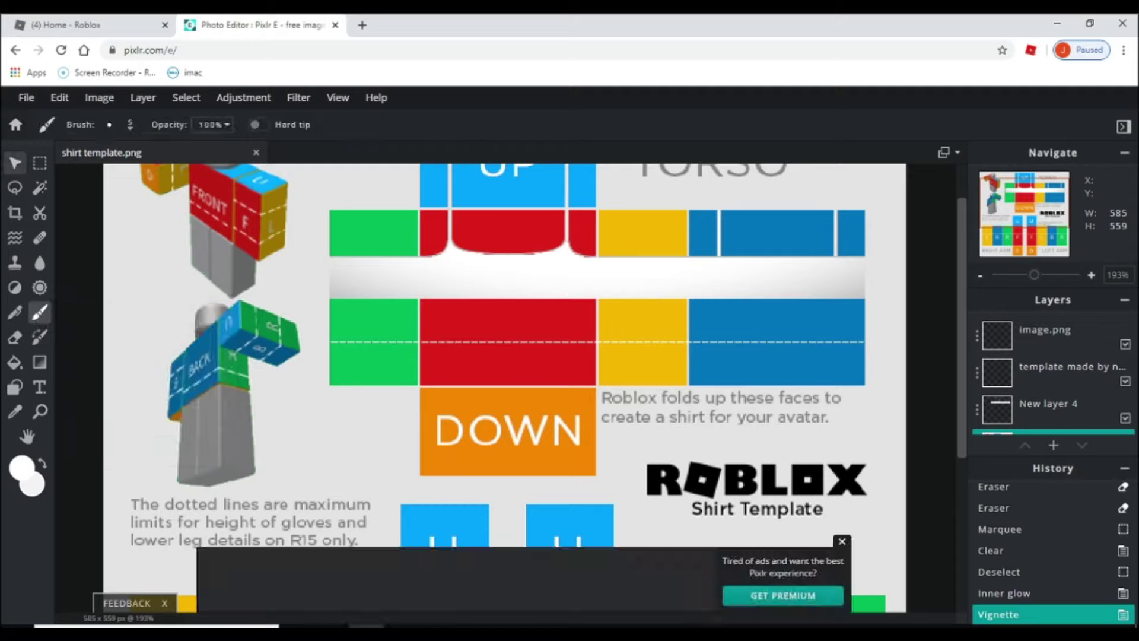
{"action": "left_click", "coordinate": [130, 125]}
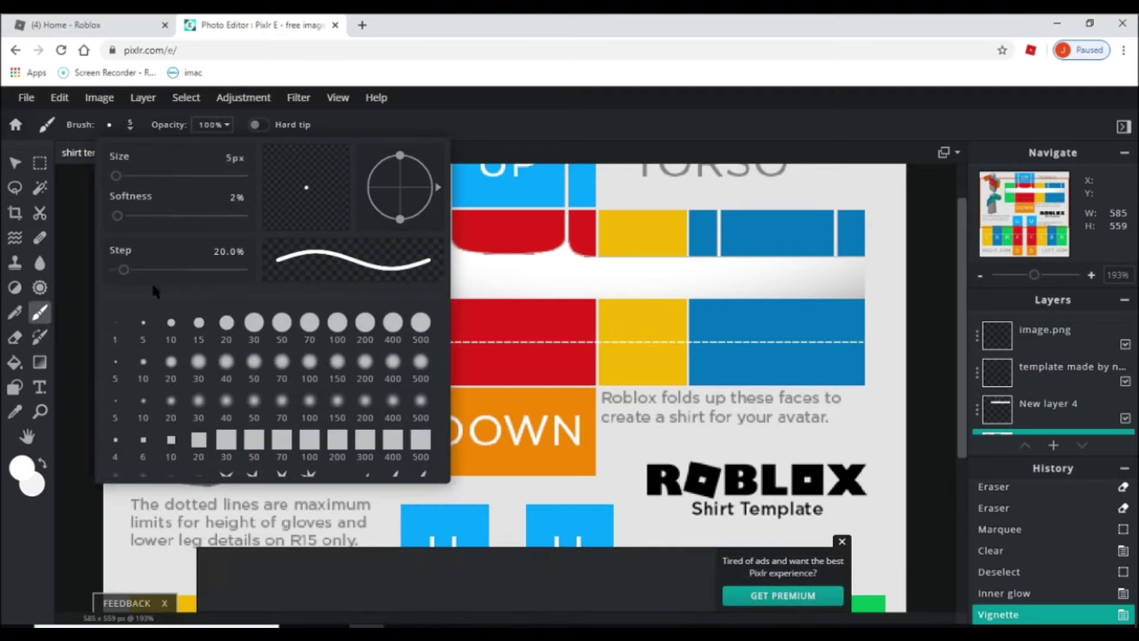
{"action": "left_click", "coordinate": [171, 322]}
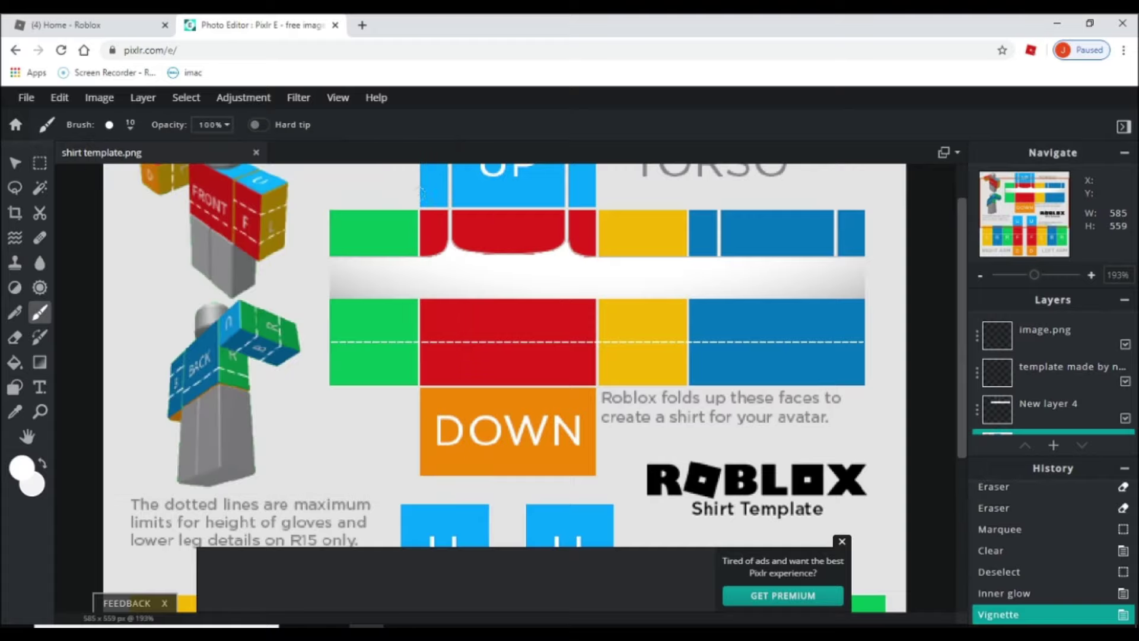
Step: Add a new empty layer and set the foreground colour to near-black #121212
{"action": "left_click", "coordinate": [143, 97]}
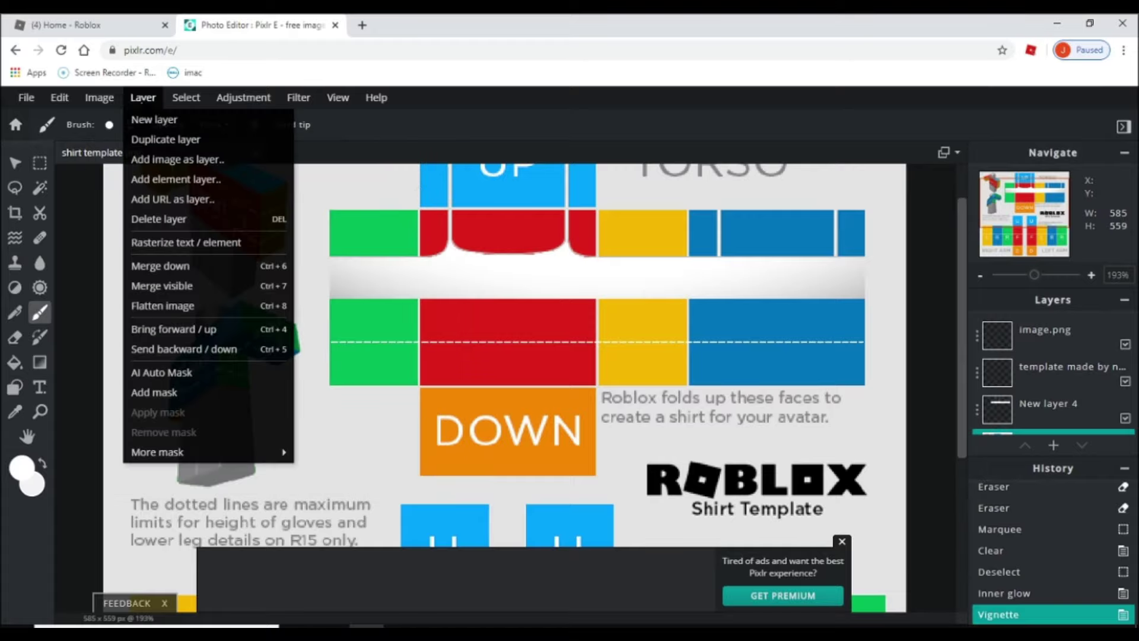
{"action": "left_click", "coordinate": [156, 120]}
{"action": "left_click", "coordinate": [24, 467]}
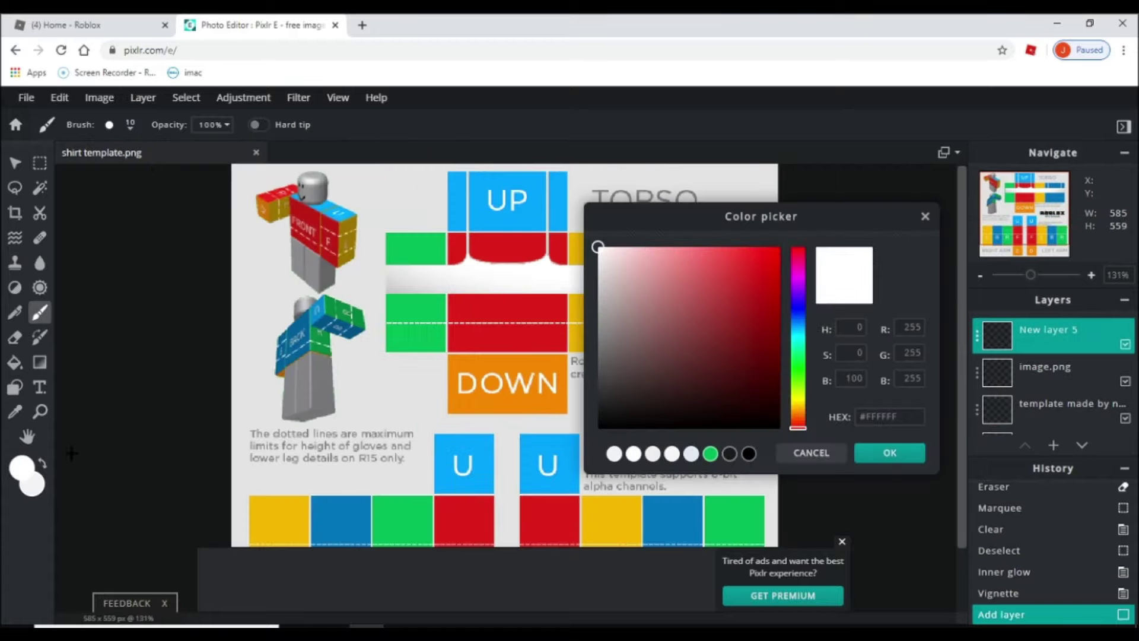
{"action": "left_click_drag", "start_coordinate": [599, 393], "coordinate": [598, 416]}
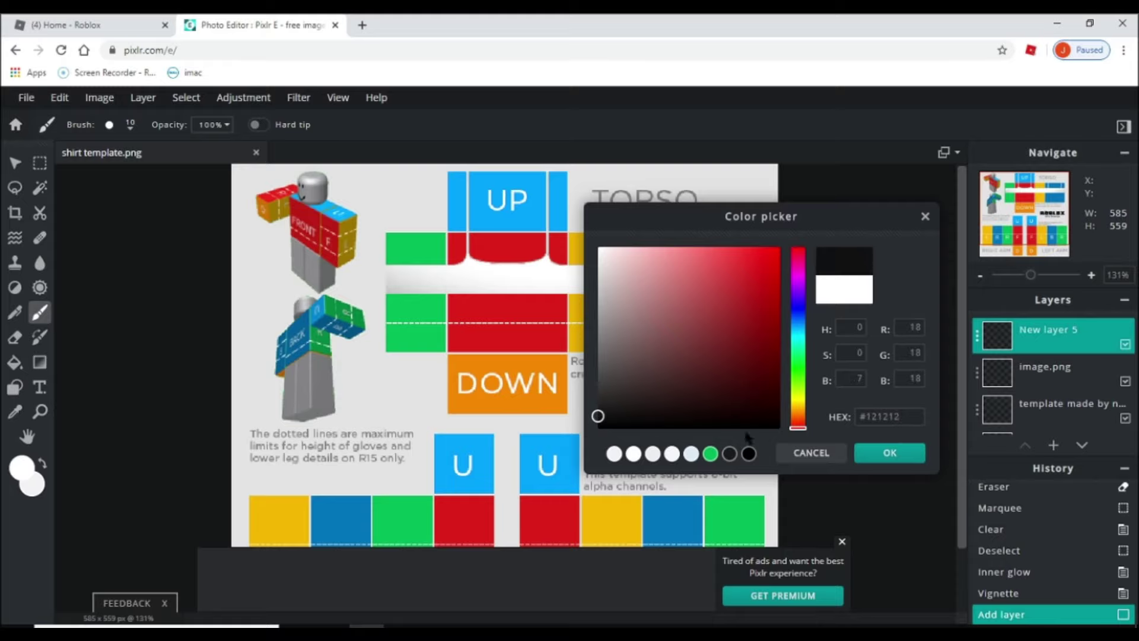
{"action": "left_click", "coordinate": [880, 452]}
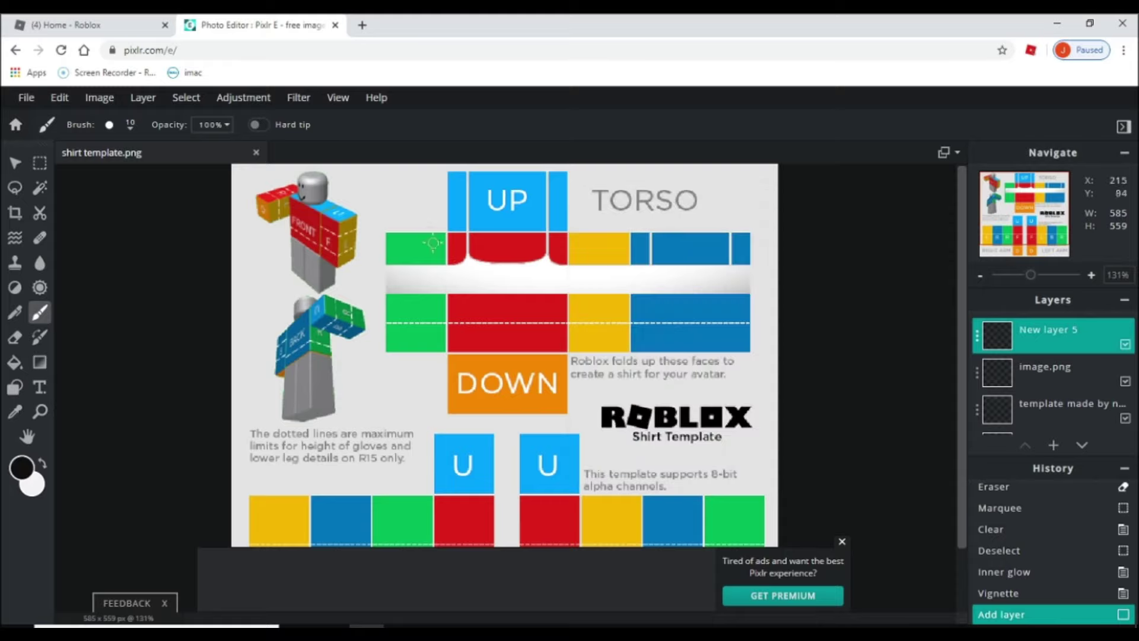
Step: Paint rough vertical dark strokes across the white torso strip at both ends and at every seam between the coloured panels
{"action": "scroll", "coordinate": [434, 242], "scroll_direction": "up", "scroll_amount": 3}
{"action": "scroll", "coordinate": [404, 269], "scroll_direction": "up", "scroll_amount": 2}
{"action": "left_click_drag", "start_coordinate": [403, 269], "coordinate": [416, 354]}
{"action": "left_click_drag", "start_coordinate": [265, 285], "coordinate": [273, 359]}
{"action": "left_click_drag", "start_coordinate": [681, 270], "coordinate": [686, 353]}
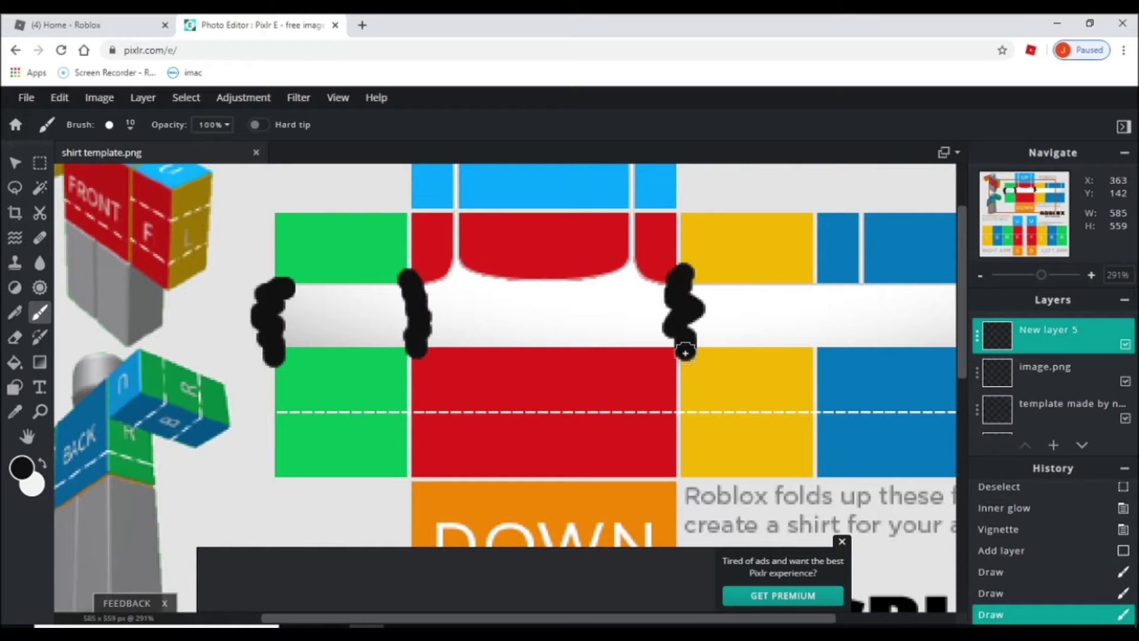
{"action": "scroll", "coordinate": [546, 279], "scroll_direction": "down", "scroll_amount": 2}
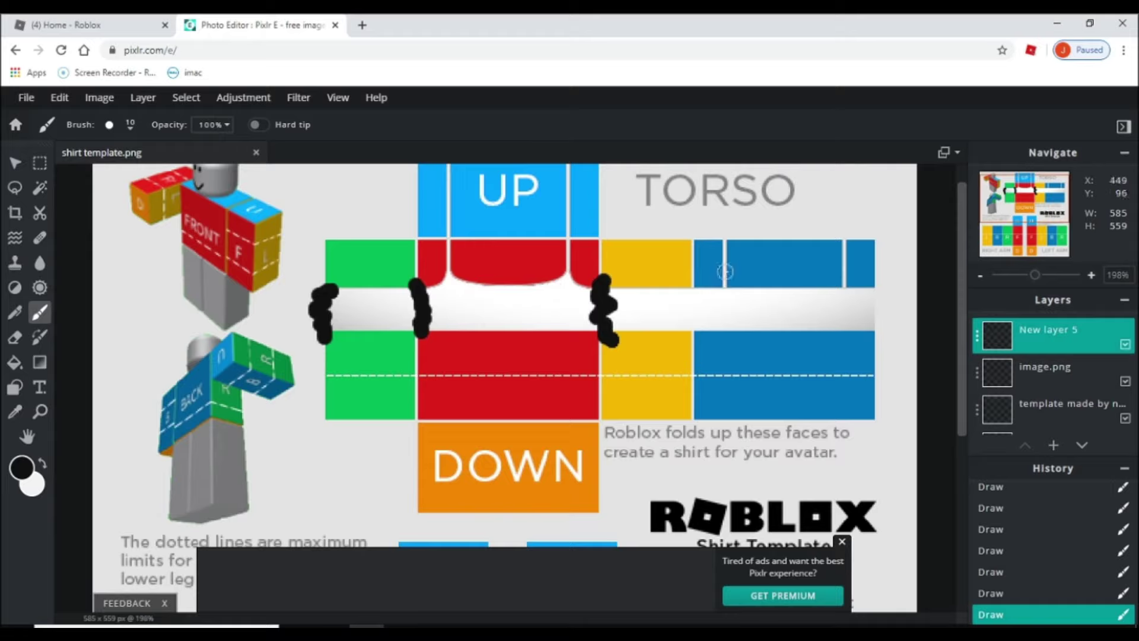
{"action": "mouse_move", "coordinate": [690, 282]}
{"action": "left_mouse_down"}
{"action": "mouse_move", "coordinate": [701, 306]}
{"action": "mouse_move", "coordinate": [688, 346]}
{"action": "left_mouse_up"}
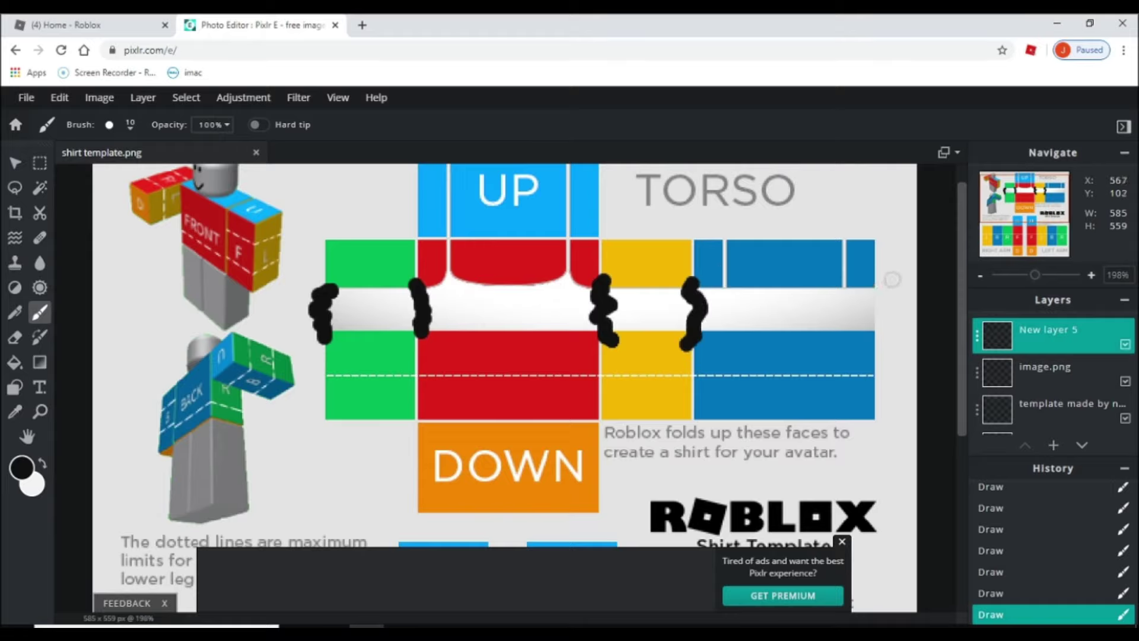
{"action": "left_click_drag", "start_coordinate": [876, 283], "coordinate": [872, 340]}
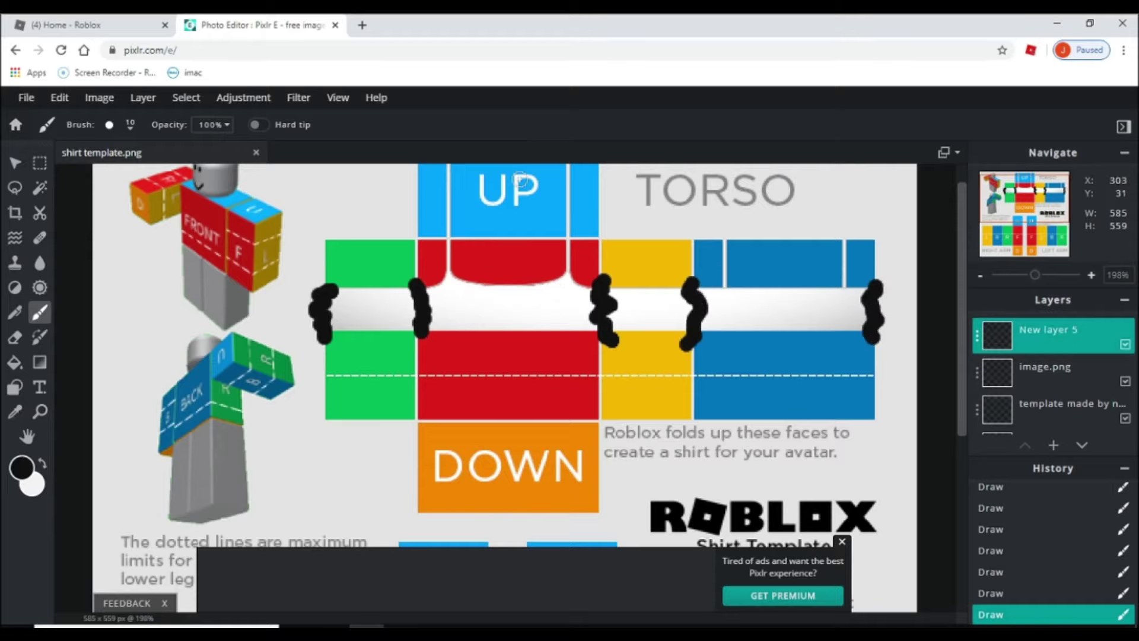
Step: Dab dark spots where the two vertical strap lines meet the neckline curve on the red front panel
{"action": "scroll", "coordinate": [520, 181], "scroll_direction": "up", "scroll_amount": 2}
{"action": "left_click", "coordinate": [420, 343]}
{"action": "left_click", "coordinate": [599, 338]}
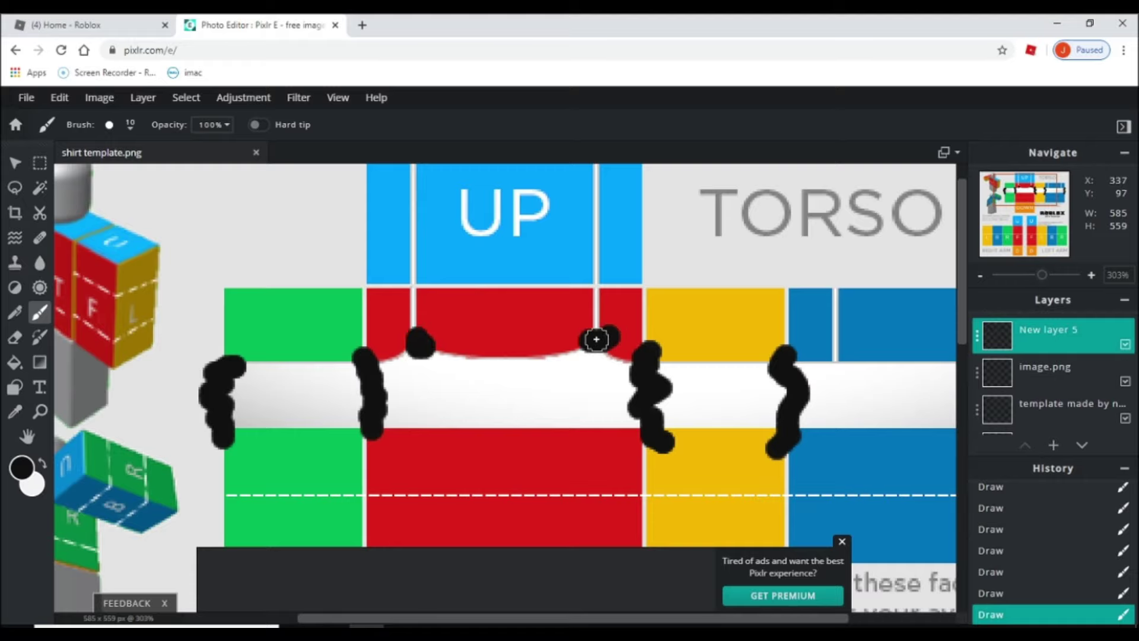
{"action": "scroll", "coordinate": [591, 346], "scroll_direction": "down", "scroll_amount": 2}
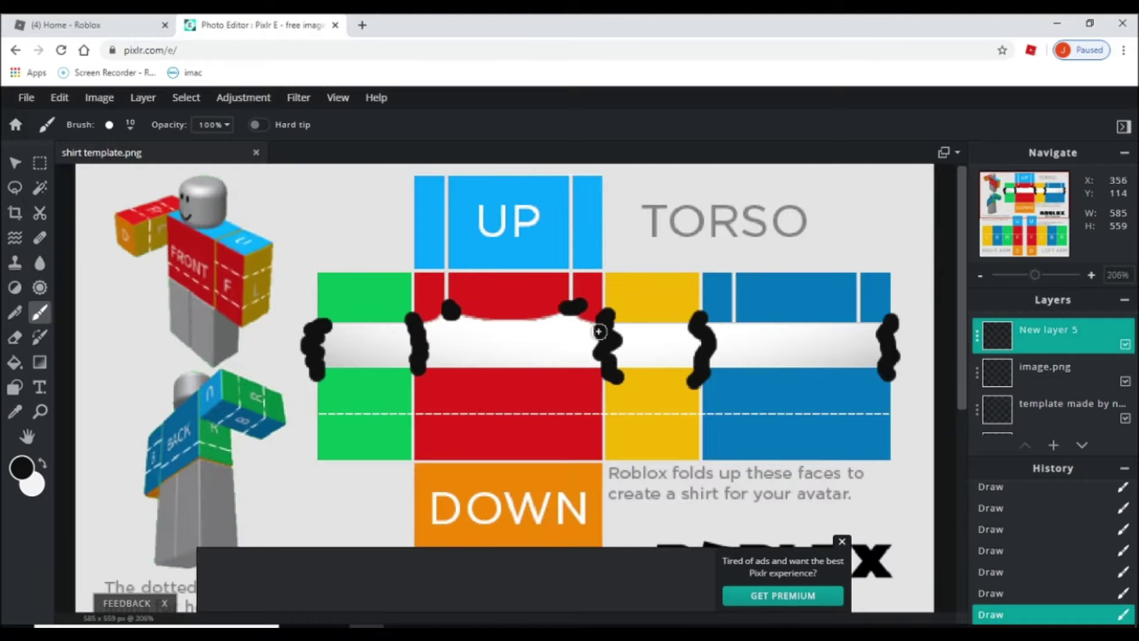
Step: Lower the transparency of New layer 5 to 4 so the dark strokes become faint shading
{"action": "left_click", "coordinate": [978, 345]}
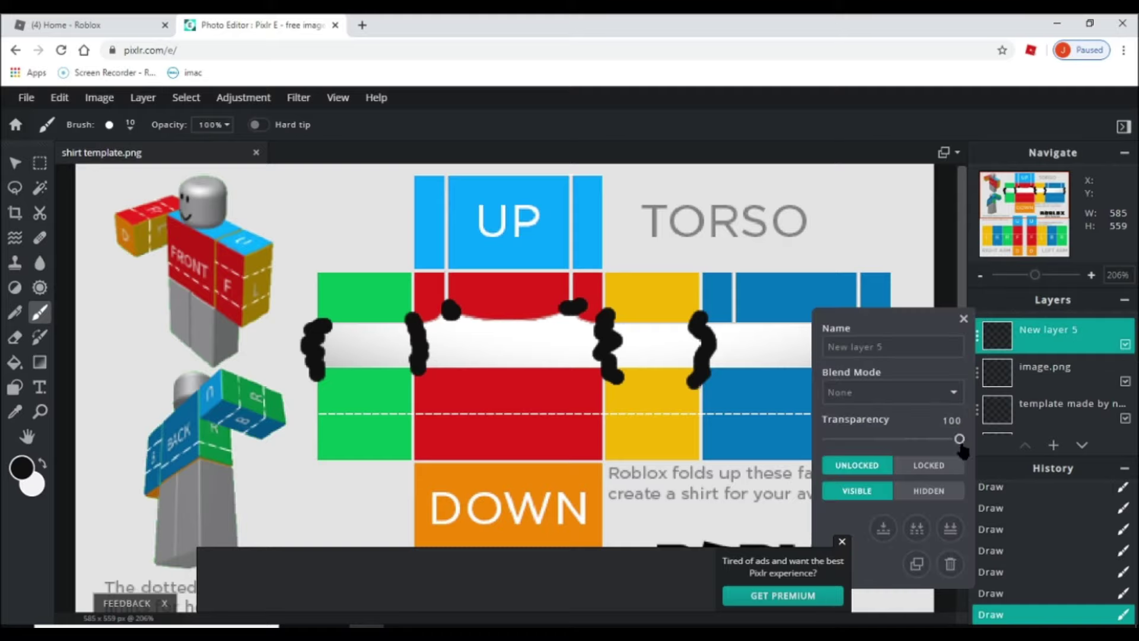
{"action": "mouse_move", "coordinate": [959, 439]}
{"action": "left_mouse_down"}
{"action": "mouse_move", "coordinate": [878, 458]}
{"action": "mouse_move", "coordinate": [833, 450]}
{"action": "left_mouse_up"}
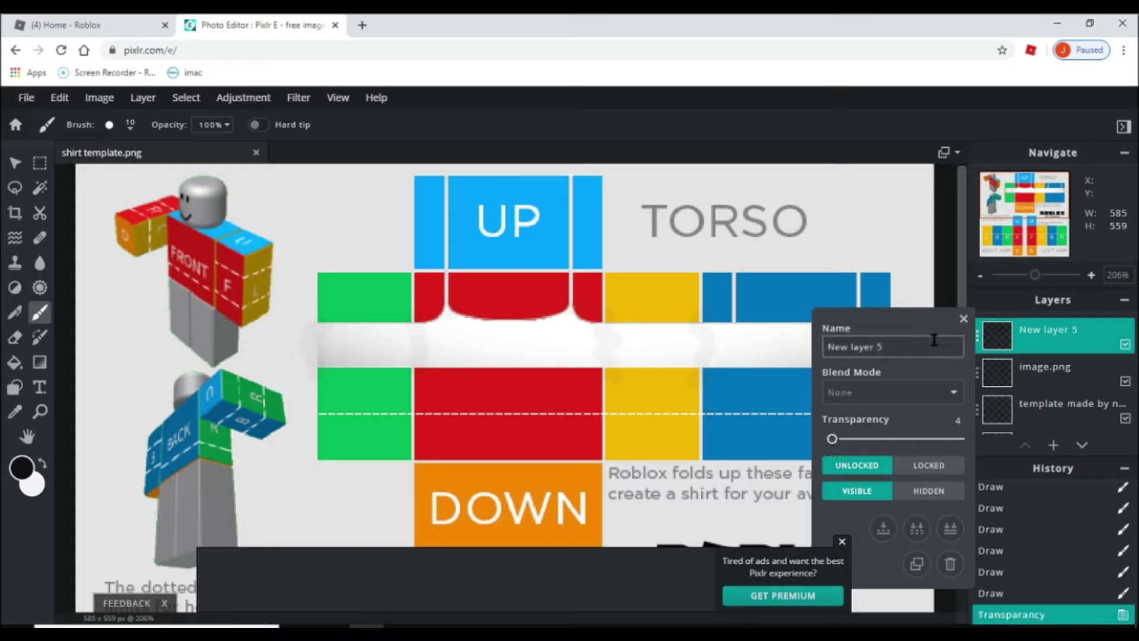
{"action": "left_click", "coordinate": [964, 318]}
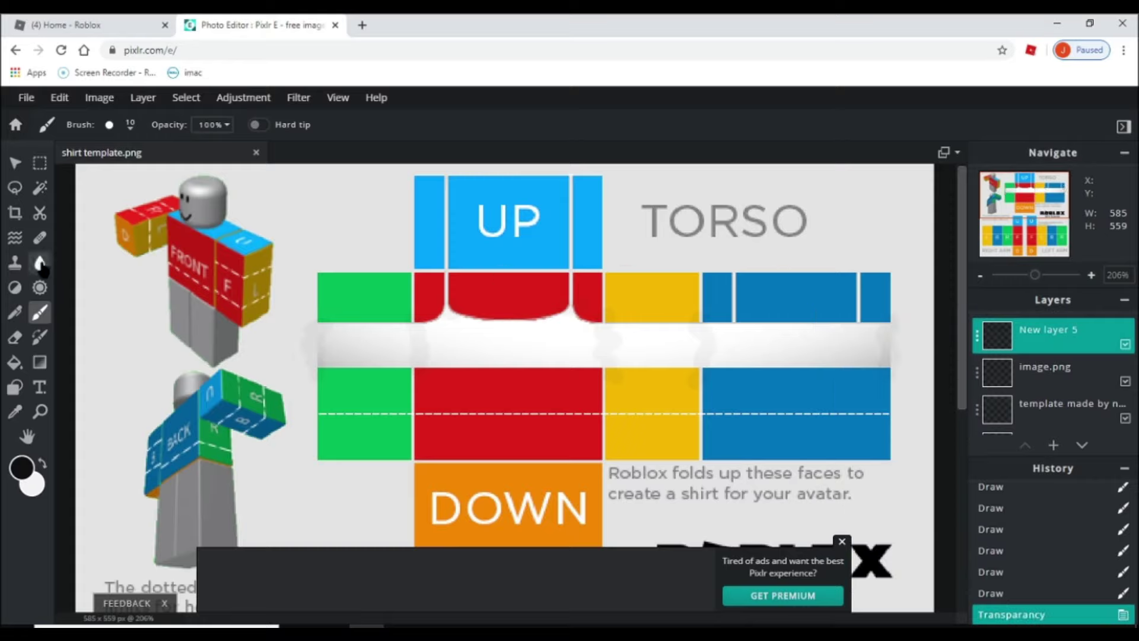
Step: Blur the faint strokes at the ends and seams of the white strip with the 50 px Blur brush at strength 40
{"action": "left_click", "coordinate": [39, 263]}
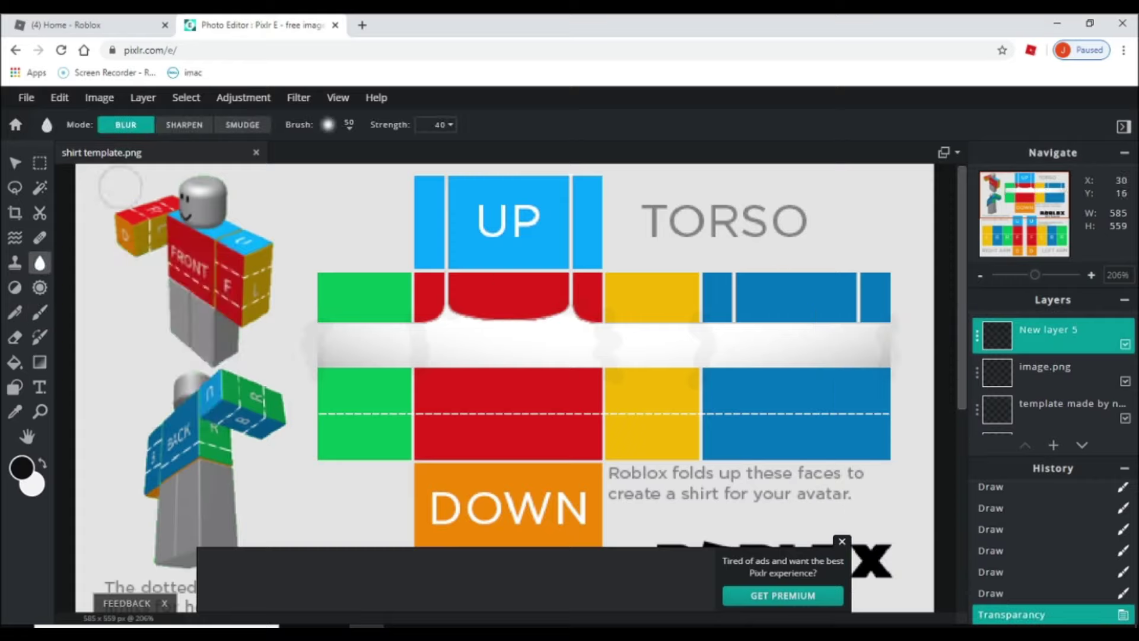
{"action": "scroll", "coordinate": [581, 330], "scroll_direction": "up", "scroll_amount": 3}
{"action": "left_click_drag", "start_coordinate": [226, 350], "coordinate": [202, 356]}
{"action": "left_click_drag", "start_coordinate": [214, 344], "coordinate": [178, 350]}
{"action": "left_click_drag", "start_coordinate": [644, 325], "coordinate": [580, 394]}
{"action": "left_click_drag", "start_coordinate": [742, 321], "coordinate": [784, 386]}
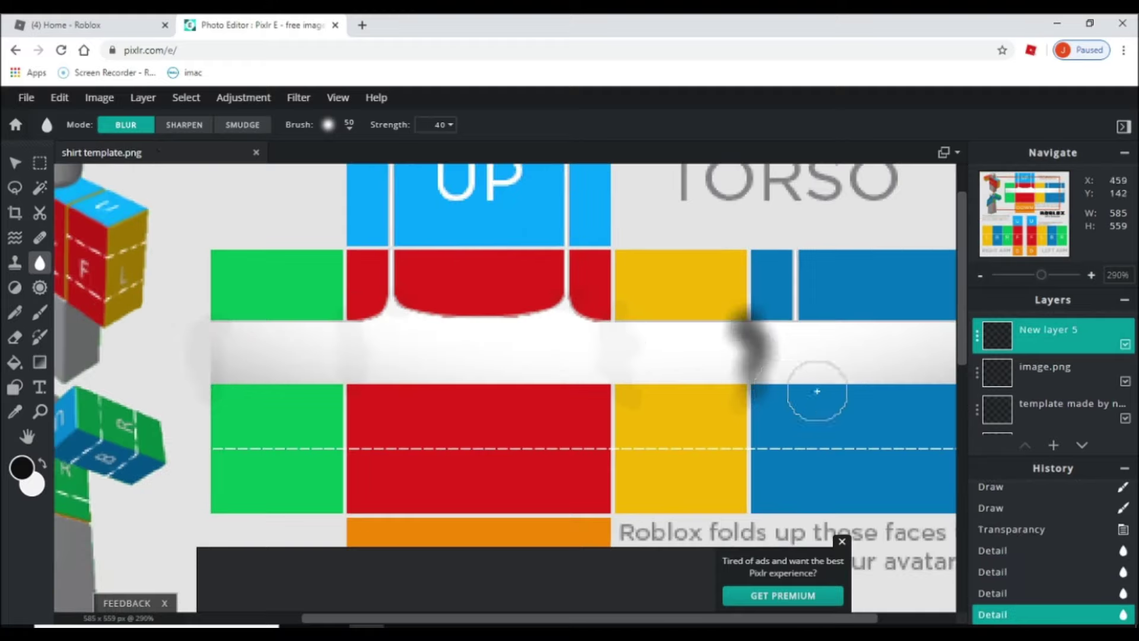
{"action": "scroll", "coordinate": [784, 386], "scroll_direction": "down", "scroll_amount": 2}
{"action": "mouse_move", "coordinate": [611, 318]}
{"action": "left_mouse_down"}
{"action": "mouse_move", "coordinate": [492, 330]}
{"action": "mouse_move", "coordinate": [439, 320]}
{"action": "left_mouse_up"}
{"action": "scroll", "coordinate": [439, 321], "scroll_direction": "down", "scroll_amount": 1}
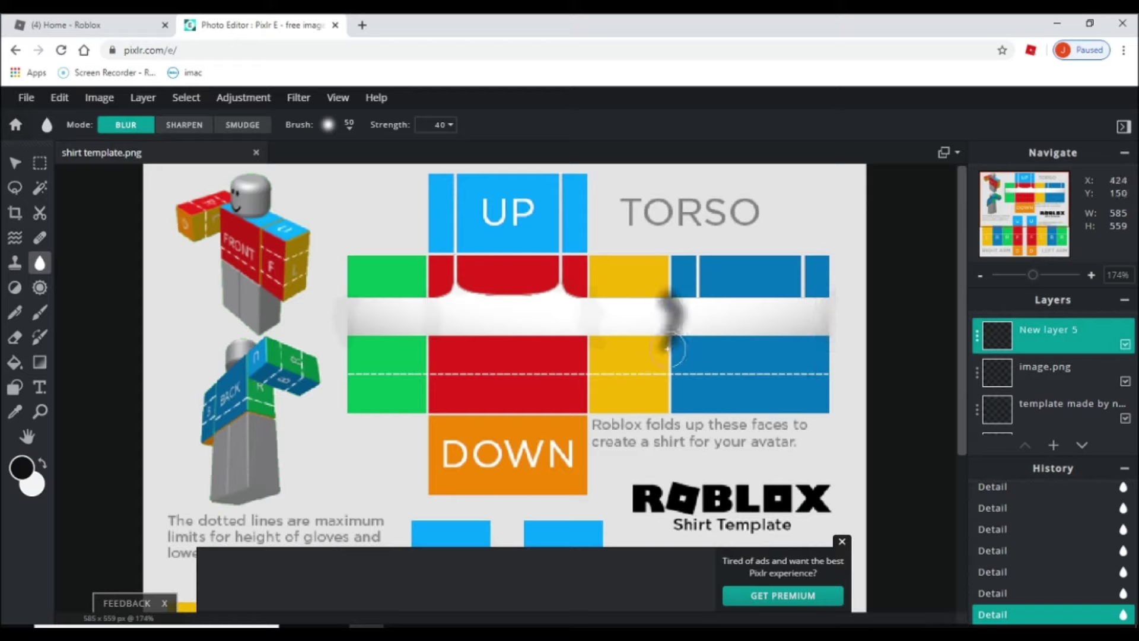
{"action": "scroll", "coordinate": [529, 321], "scroll_direction": "down", "scroll_amount": 1}
{"action": "scroll", "coordinate": [520, 232], "scroll_direction": "up", "scroll_amount": 2}
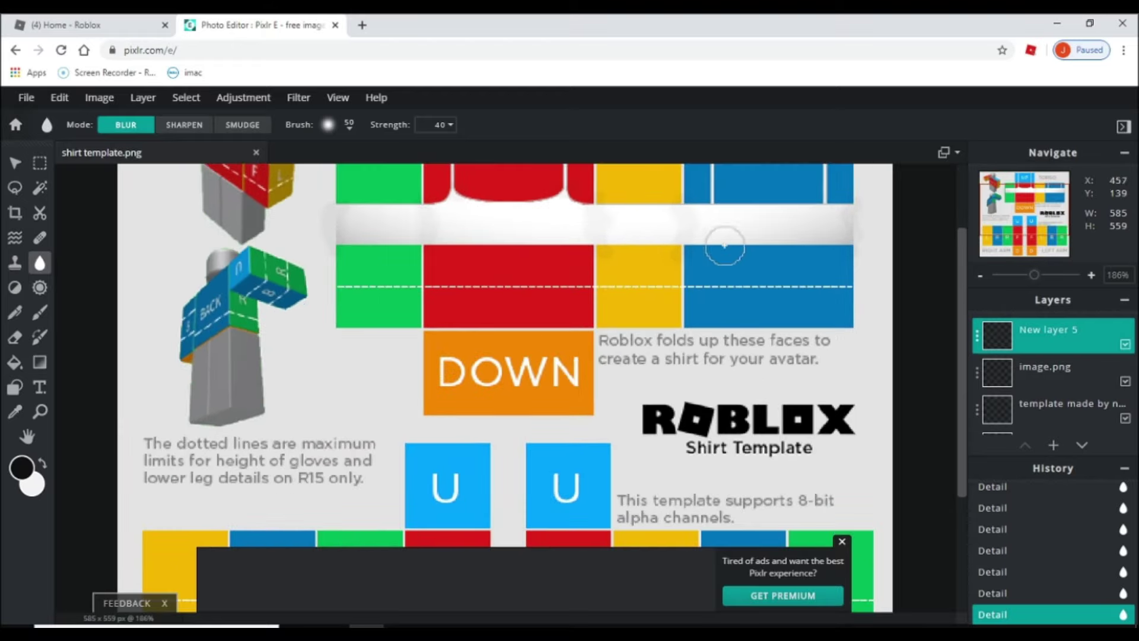
Step: Select a band about 422 × 27 px just below the white strip and clear the shading that spills into it
{"action": "left_click", "coordinate": [39, 162]}
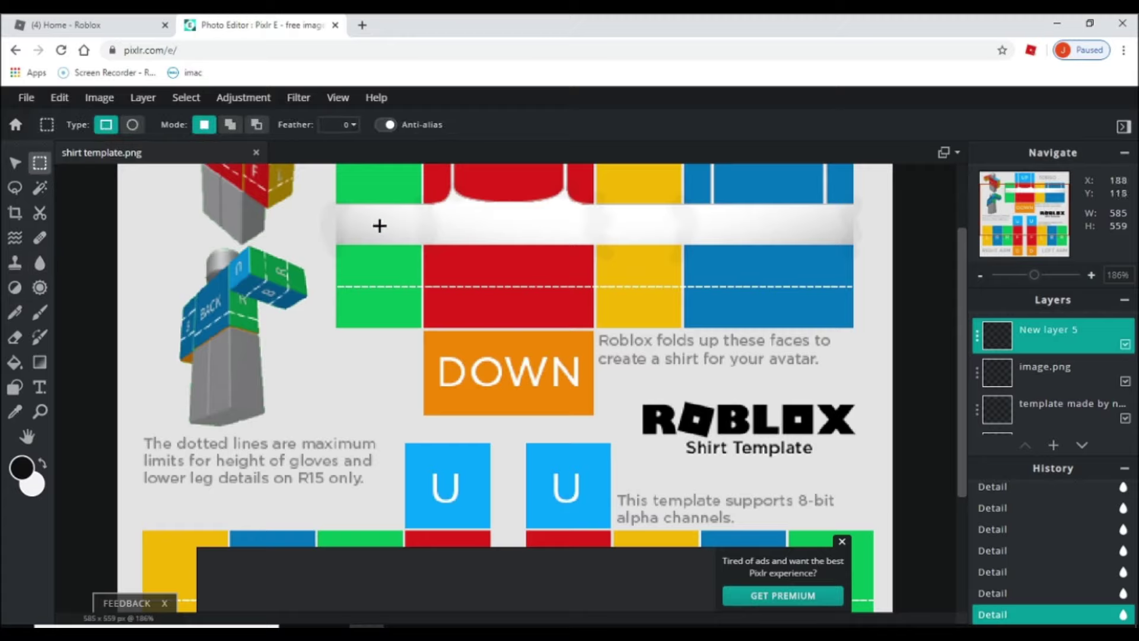
{"action": "left_click_drag", "start_coordinate": [315, 243], "coordinate": [870, 274]}
{"action": "scroll", "coordinate": [631, 277], "scroll_direction": "up", "scroll_amount": 1}
{"action": "scroll", "coordinate": [631, 276], "scroll_direction": "up", "scroll_amount": 2}
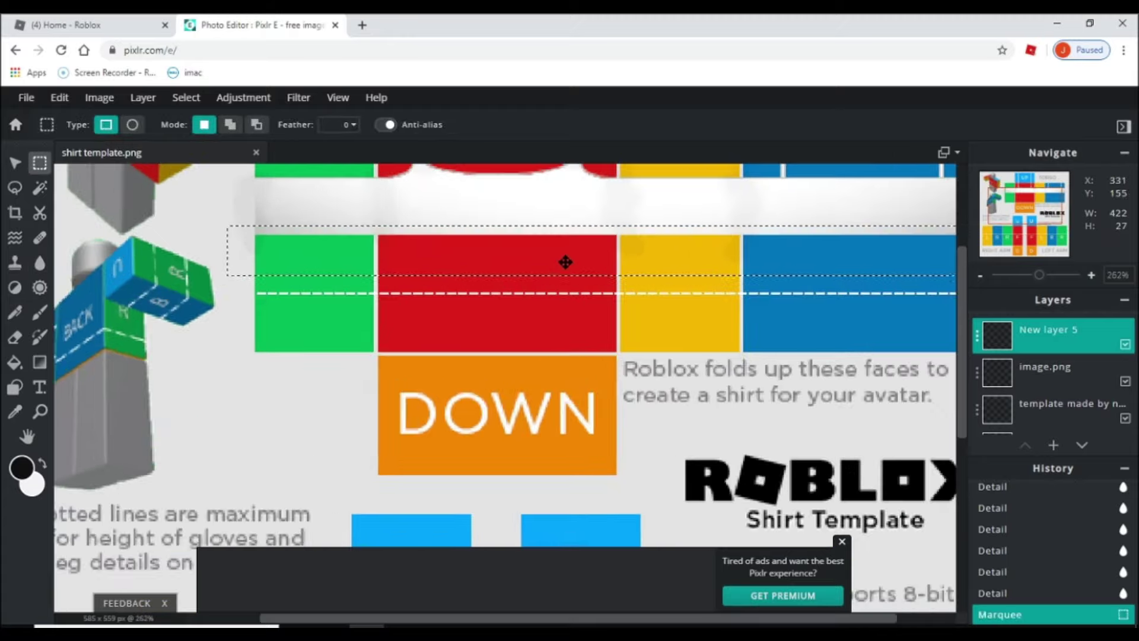
{"action": "left_click_drag", "start_coordinate": [566, 275], "coordinate": [559, 274]}
{"action": "key", "text": "Delete"}
{"action": "left_click", "coordinate": [498, 265]}
{"action": "key", "text": "Delete"}
Step: Select an area about 76 × 9 px above the strip along the green panel and clear its spilled shading
{"action": "scroll", "coordinate": [498, 265], "scroll_direction": "down", "scroll_amount": 2}
{"action": "scroll", "coordinate": [309, 249], "scroll_direction": "up", "scroll_amount": 4}
{"action": "mouse_move", "coordinate": [274, 185]}
{"action": "left_mouse_down"}
{"action": "mouse_move", "coordinate": [337, 330]}
{"action": "mouse_move", "coordinate": [331, 343]}
{"action": "mouse_move", "coordinate": [468, 203]}
{"action": "mouse_move", "coordinate": [529, 215]}
{"action": "left_mouse_up"}
{"action": "key", "text": "Delete"}
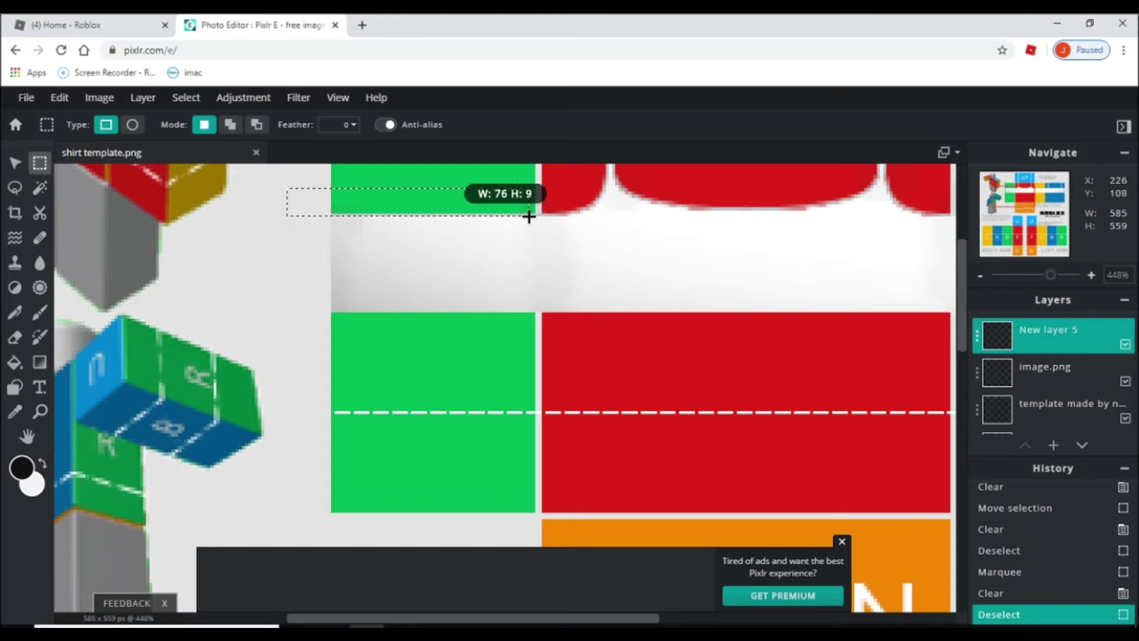
{"action": "key", "text": "Delete"}
{"action": "scroll", "coordinate": [224, 321], "scroll_direction": "down", "scroll_amount": 3}
{"action": "scroll", "coordinate": [363, 290], "scroll_direction": "up", "scroll_amount": 5}
{"action": "left_click_drag", "start_coordinate": [283, 320], "coordinate": [462, 405]}
{"action": "key", "text": "Delete"}
{"action": "left_click_drag", "start_coordinate": [370, 382], "coordinate": [493, 292]}
{"action": "scroll", "coordinate": [493, 292], "scroll_direction": "down", "scroll_amount": 8}
{"action": "key", "text": "ctrl+d"}
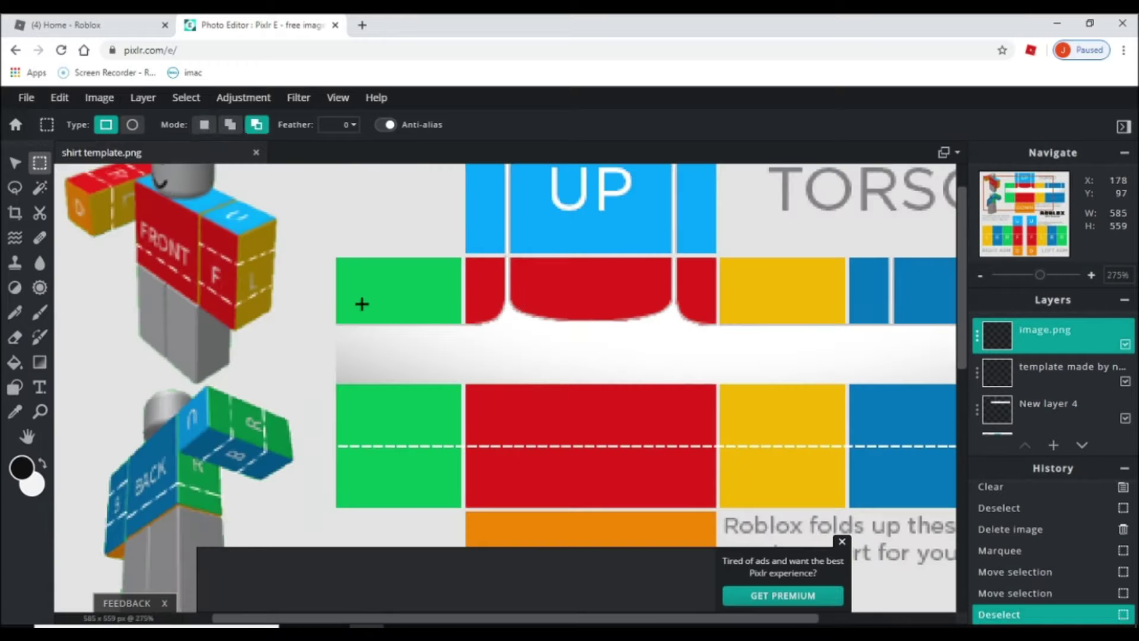
{"action": "key", "text": "ctrl+alt+z"}
{"action": "key", "text": "ctrl+alt+z"}
{"action": "key", "text": "ctrl+alt+z"}
{"action": "key", "text": "ctrl+alt+z"}
{"action": "key", "text": "ctrl+alt+z"}
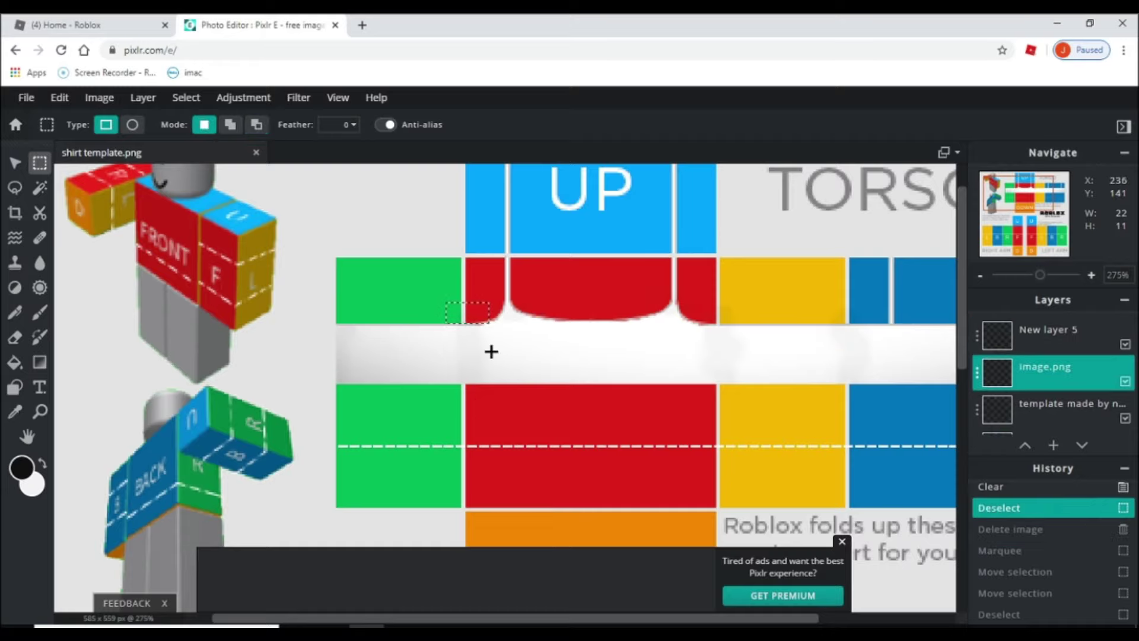
Step: Clear the shading spilled above the strip at the corner of the green and red panels on New layer 5, and deselect
{"action": "scroll", "coordinate": [490, 350], "scroll_direction": "up", "scroll_amount": 3}
{"action": "left_click_drag", "start_coordinate": [394, 368], "coordinate": [473, 433]}
{"action": "scroll", "coordinate": [473, 344], "scroll_direction": "down", "scroll_amount": 2}
{"action": "key", "text": "Delete"}
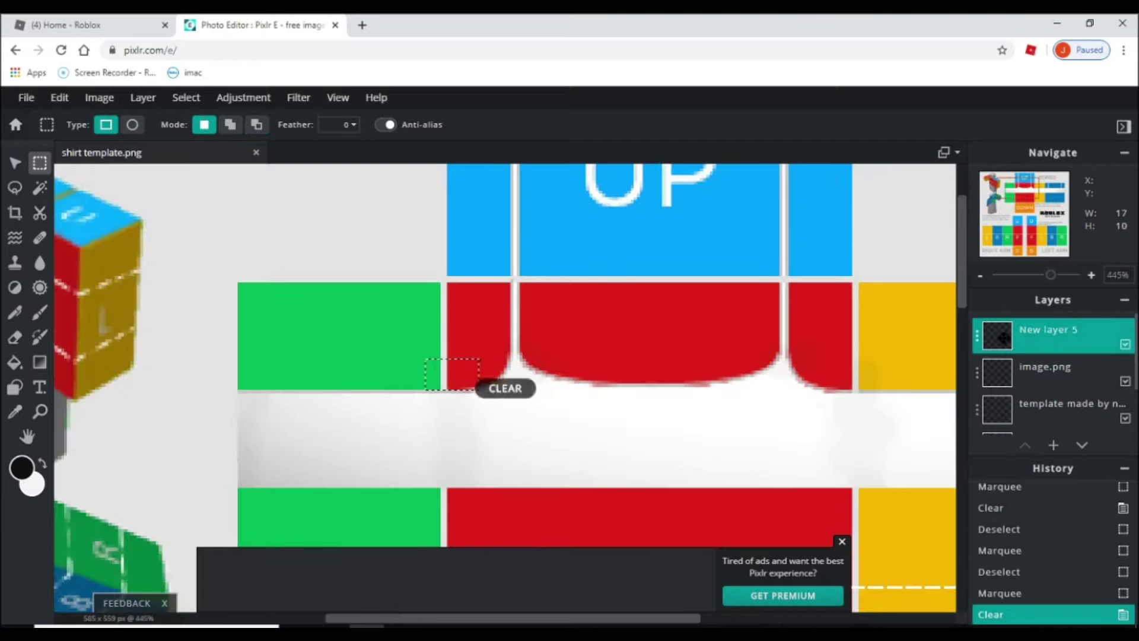
{"action": "scroll", "coordinate": [471, 488], "scroll_direction": "up", "scroll_amount": 2}
{"action": "left_click_drag", "start_coordinate": [417, 270], "coordinate": [486, 251]}
{"action": "key", "text": "Delete"}
{"action": "key", "text": "ctrl+d"}
Step: Erase the shading spilled above the white strip onto the red, yellow and blue panels with the 10 px Eraser at 100% opacity
{"action": "key", "text": "e"}
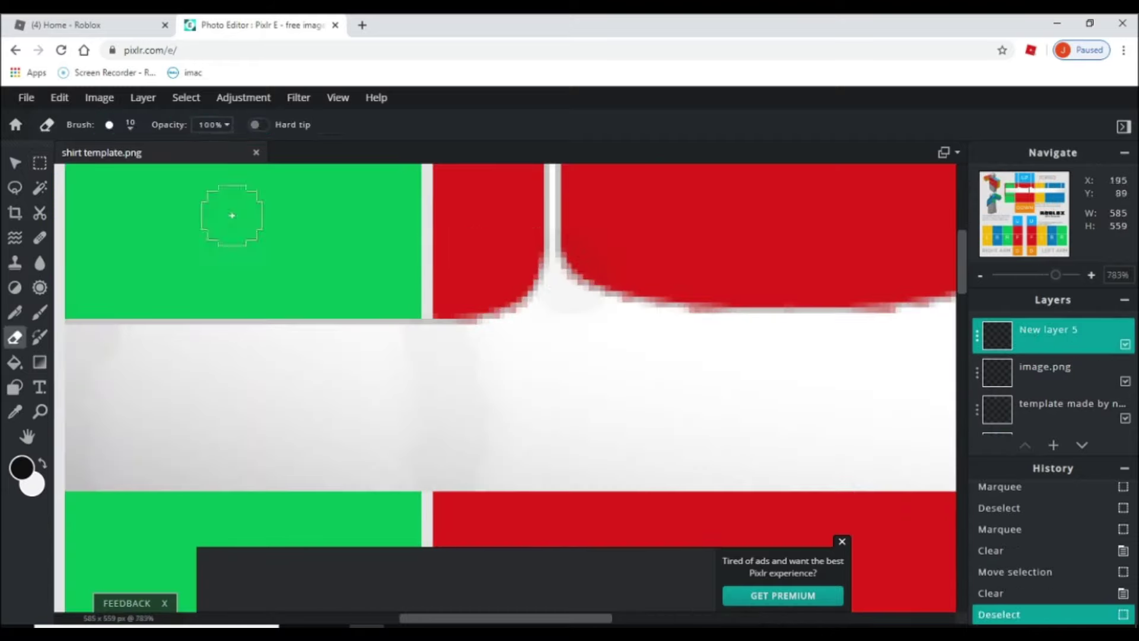
{"action": "left_click", "coordinate": [499, 264]}
{"action": "scroll", "coordinate": [547, 196], "scroll_direction": "down", "scroll_amount": 5}
{"action": "scroll", "coordinate": [570, 324], "scroll_direction": "up", "scroll_amount": 4}
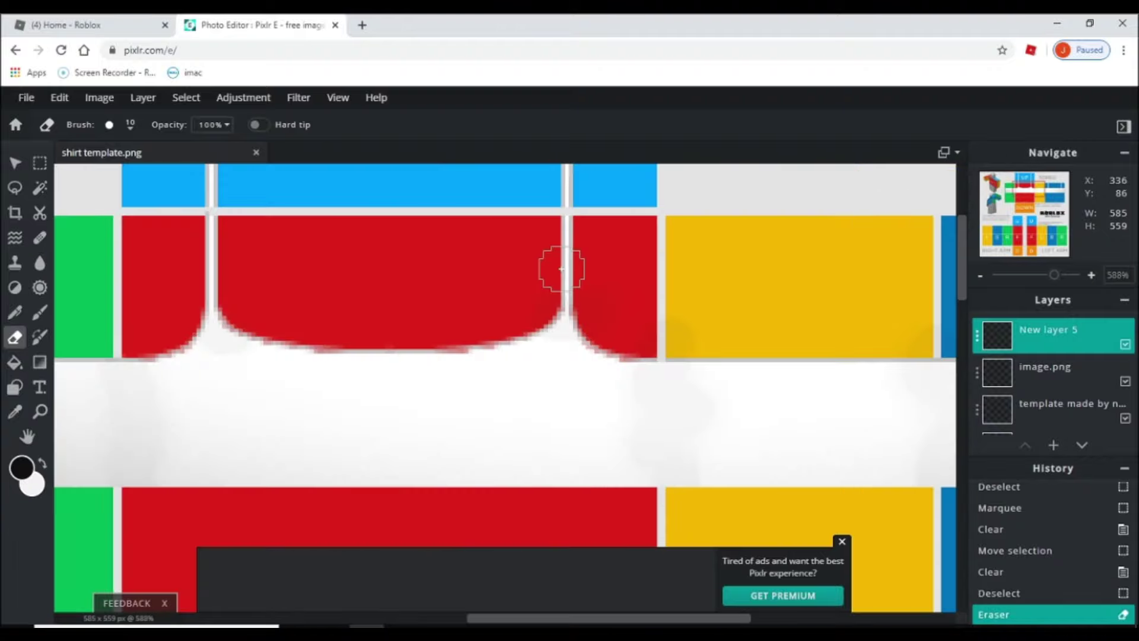
{"action": "left_click_drag", "start_coordinate": [629, 389], "coordinate": [644, 369]}
{"action": "scroll", "coordinate": [872, 379], "scroll_direction": "up", "scroll_amount": 3}
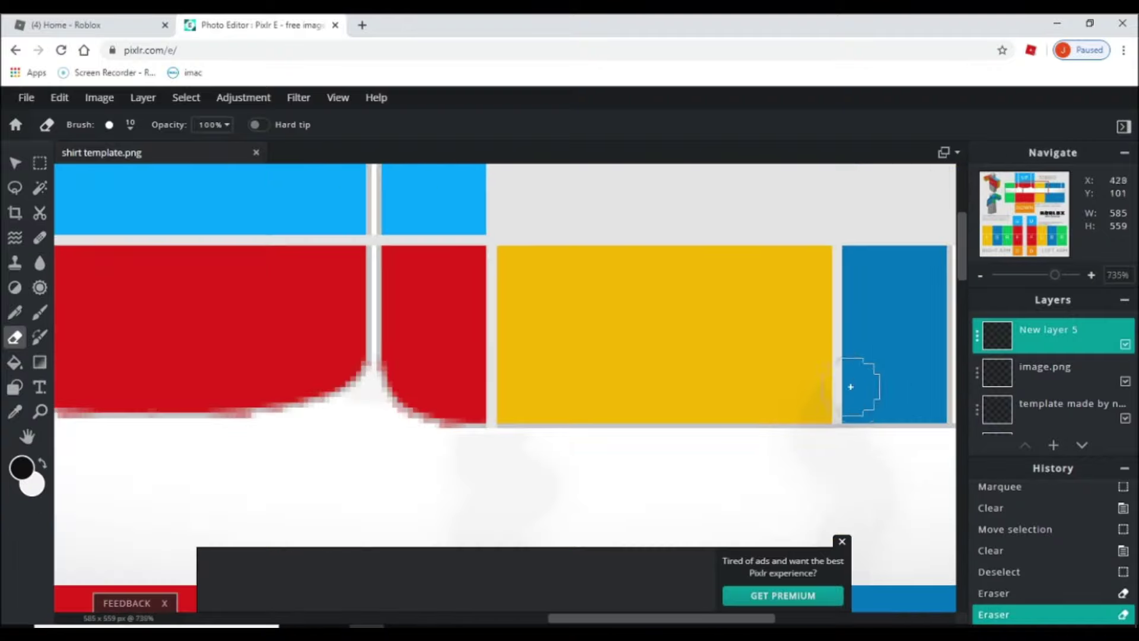
{"action": "left_click", "coordinate": [870, 383]}
{"action": "left_click", "coordinate": [866, 389]}
Step: Erase the remaining shading spill around the blue back panels and just beyond that end of the white strip
{"action": "scroll", "coordinate": [860, 397], "scroll_direction": "down", "scroll_amount": 3}
{"action": "scroll", "coordinate": [621, 419], "scroll_direction": "up", "scroll_amount": 2}
{"action": "scroll", "coordinate": [411, 421], "scroll_direction": "up", "scroll_amount": 1}
{"action": "left_click", "coordinate": [278, 406]}
{"action": "scroll", "coordinate": [670, 403], "scroll_direction": "down", "scroll_amount": 3}
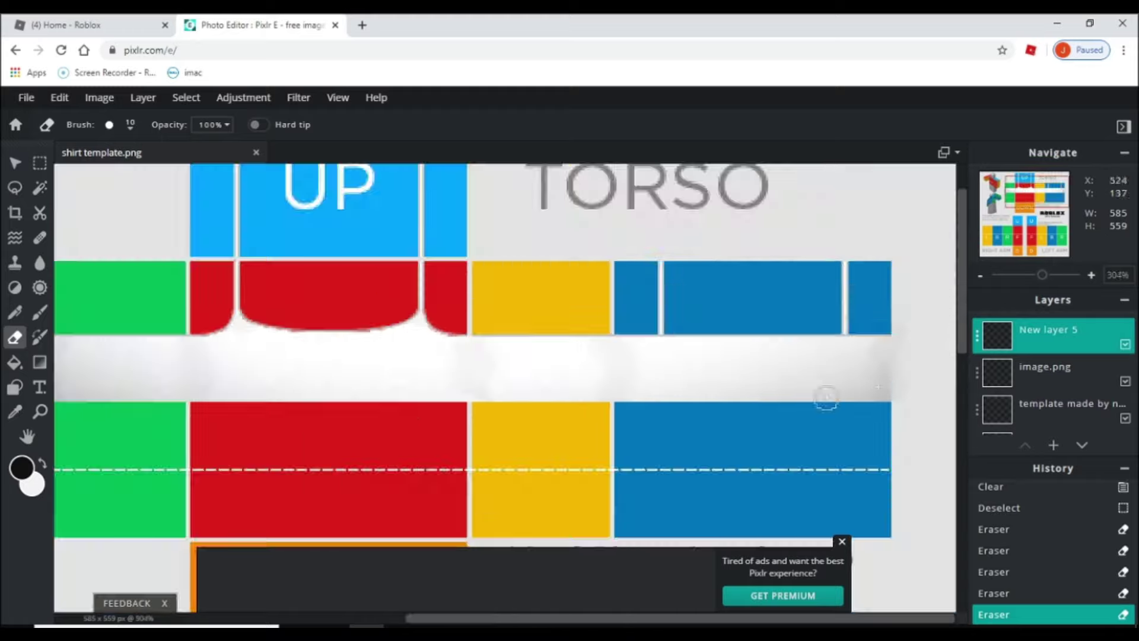
{"action": "left_click", "coordinate": [866, 411]}
{"action": "left_click", "coordinate": [930, 408]}
{"action": "scroll", "coordinate": [603, 414], "scroll_direction": "down", "scroll_amount": 6}
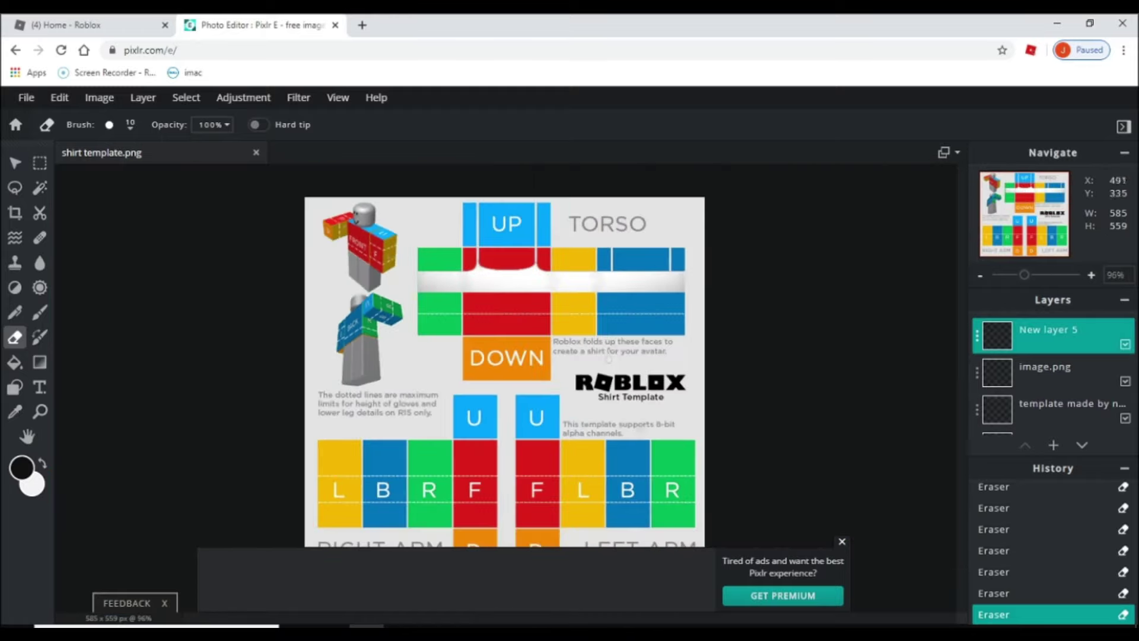
{"action": "scroll", "coordinate": [843, 534], "scroll_direction": "up", "scroll_amount": 1}
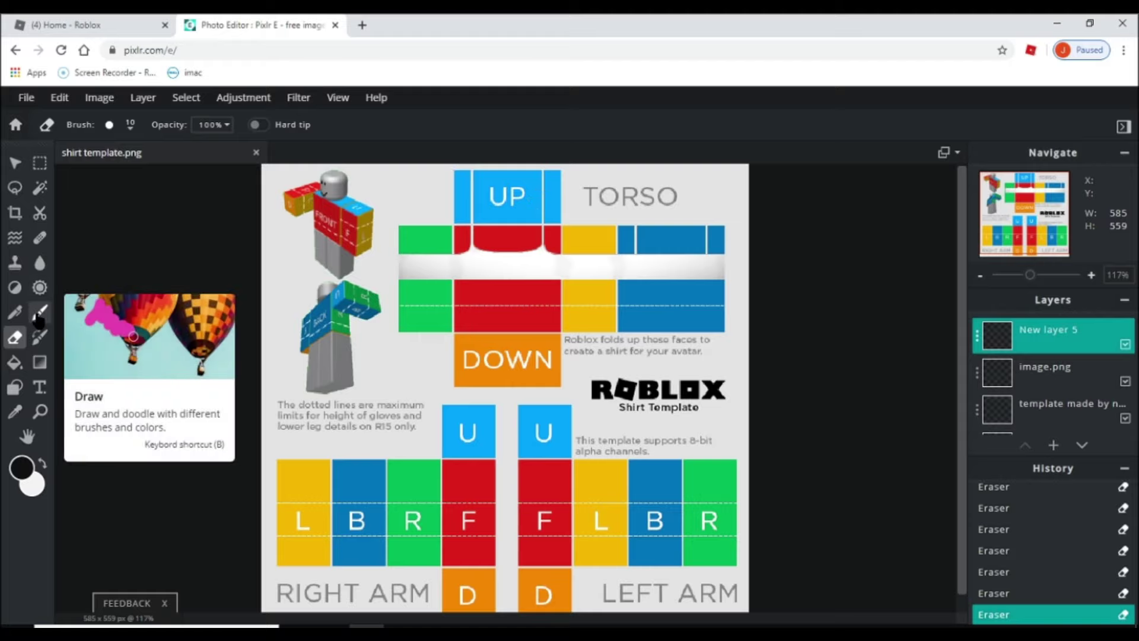
Step: Switch to the Draw tool and set the foreground colour to light grey #E4E4E4
{"action": "left_click", "coordinate": [38, 315]}
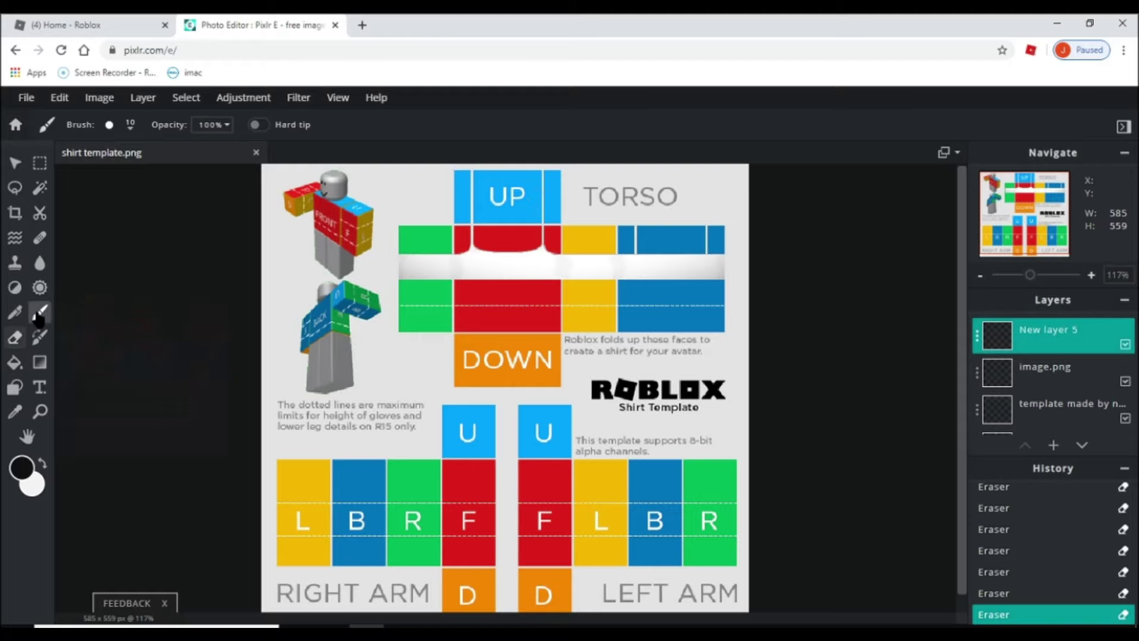
{"action": "left_click", "coordinate": [22, 468]}
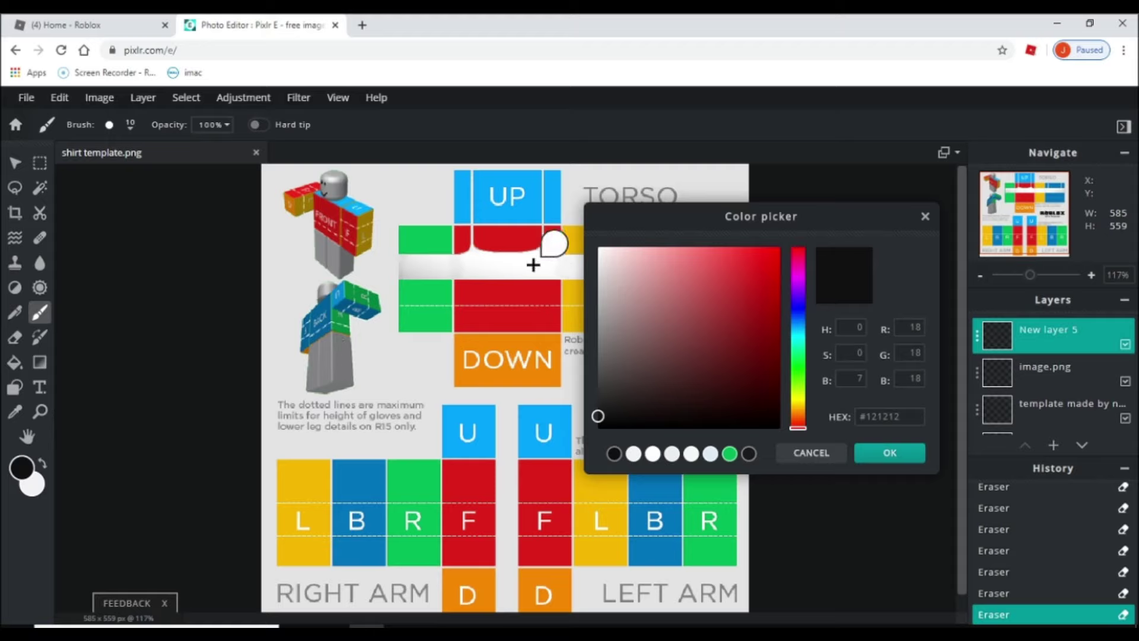
{"action": "left_click", "coordinate": [597, 260]}
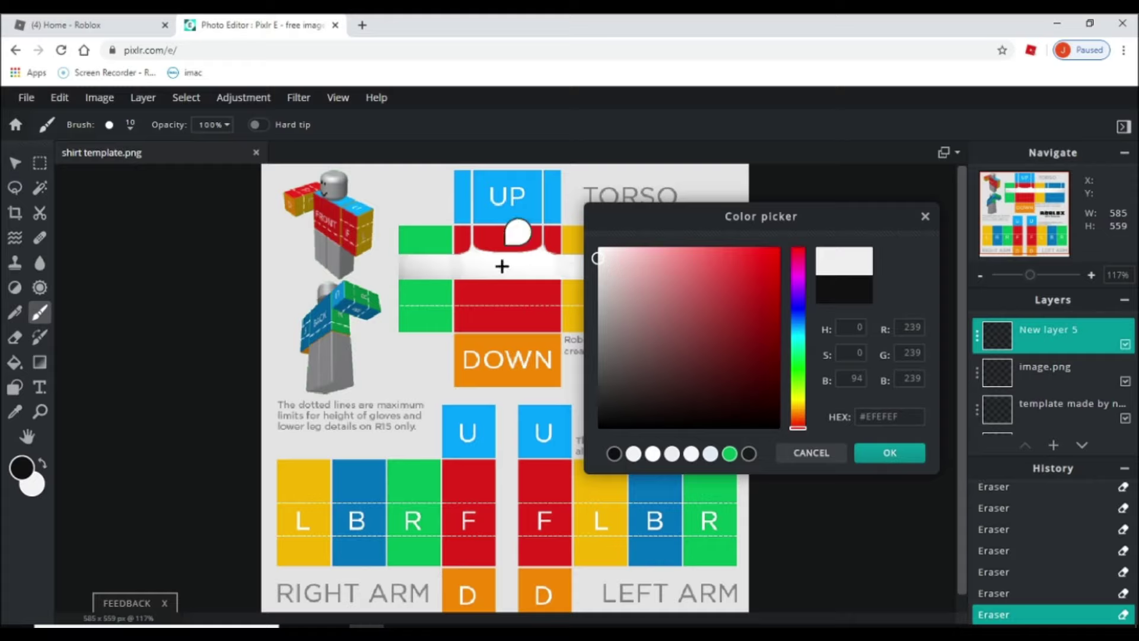
{"action": "left_click", "coordinate": [600, 261]}
{"action": "left_click_drag", "start_coordinate": [599, 262], "coordinate": [596, 267]}
{"action": "left_click", "coordinate": [890, 454]}
Step: Set the Draw brush to the 5 px hard round tip and make New layer 4 the active layer
{"action": "scroll", "coordinate": [508, 255], "scroll_direction": "up", "scroll_amount": 5}
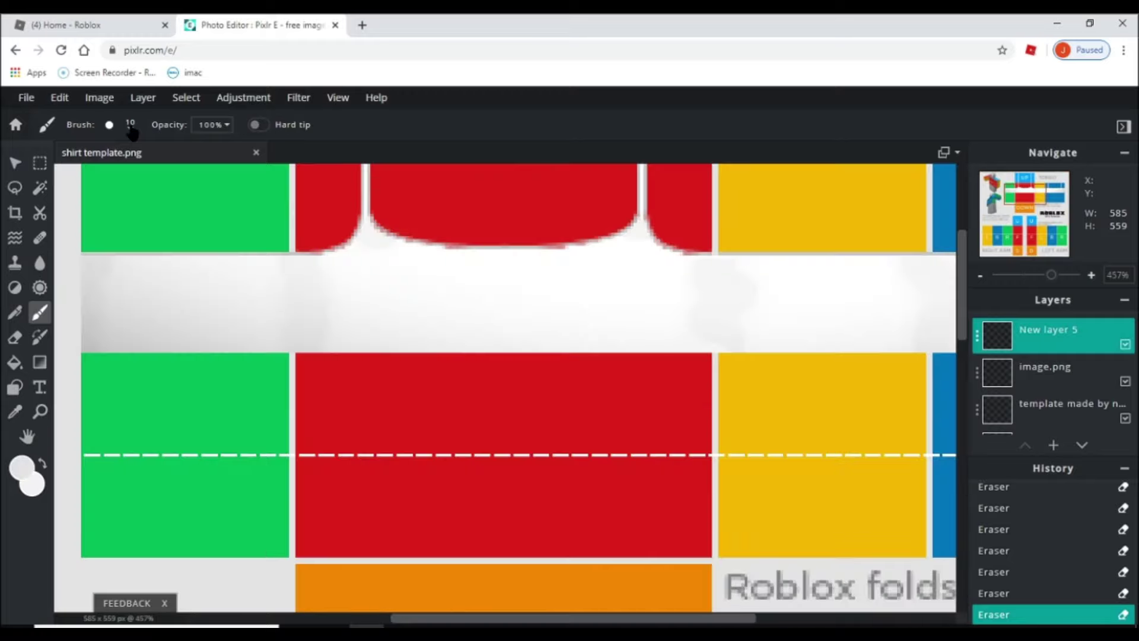
{"action": "left_click", "coordinate": [130, 124]}
{"action": "left_click", "coordinate": [135, 322]}
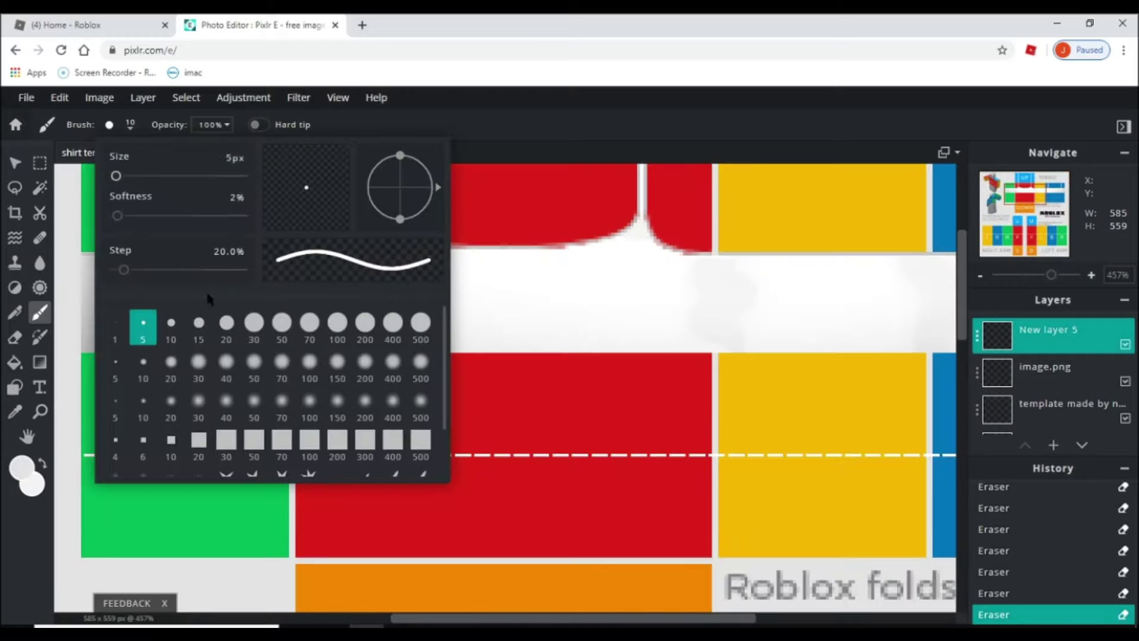
{"action": "scroll", "coordinate": [474, 273], "scroll_direction": "up", "scroll_amount": 2}
{"action": "scroll", "coordinate": [1046, 371], "scroll_direction": "down", "scroll_amount": 2}
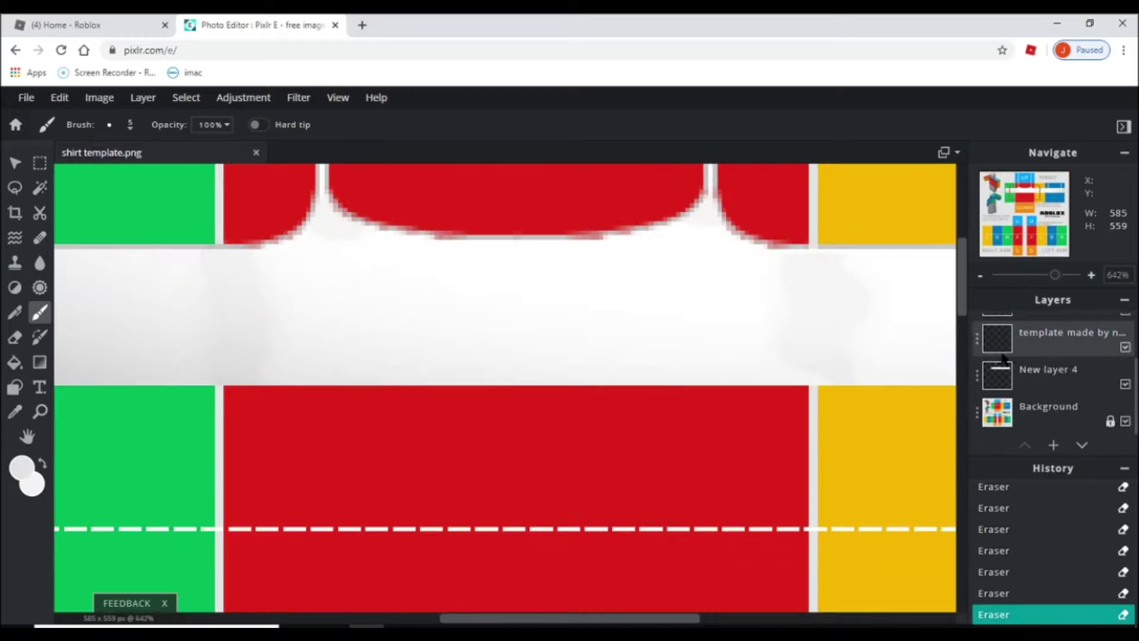
{"action": "left_click", "coordinate": [1046, 371]}
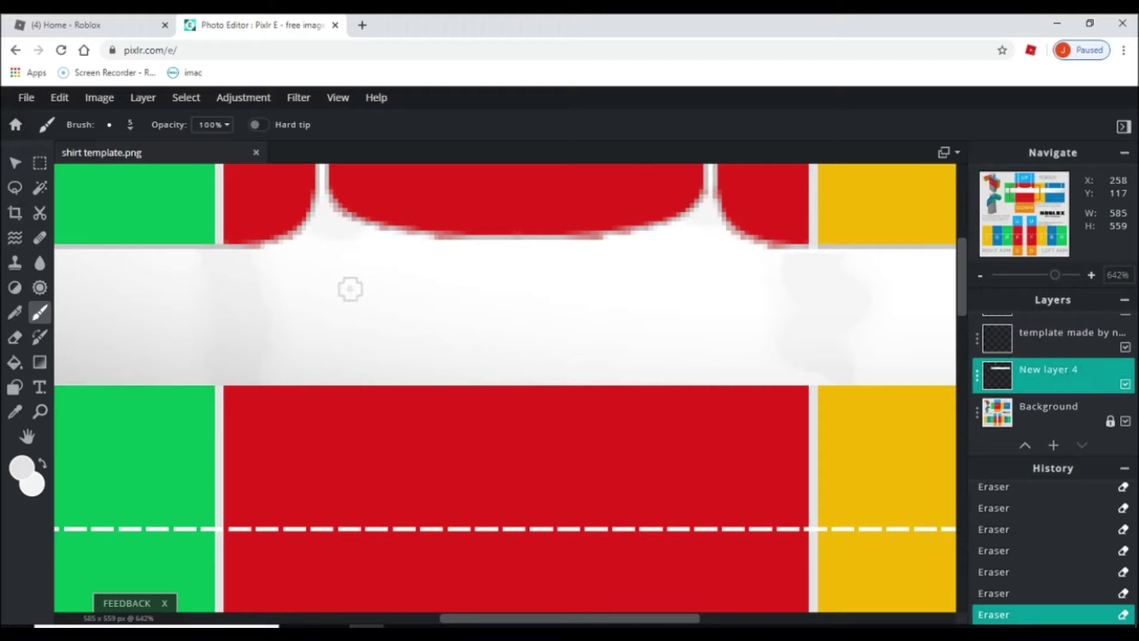
{"action": "scroll", "coordinate": [344, 289], "scroll_direction": "up", "scroll_amount": 1}
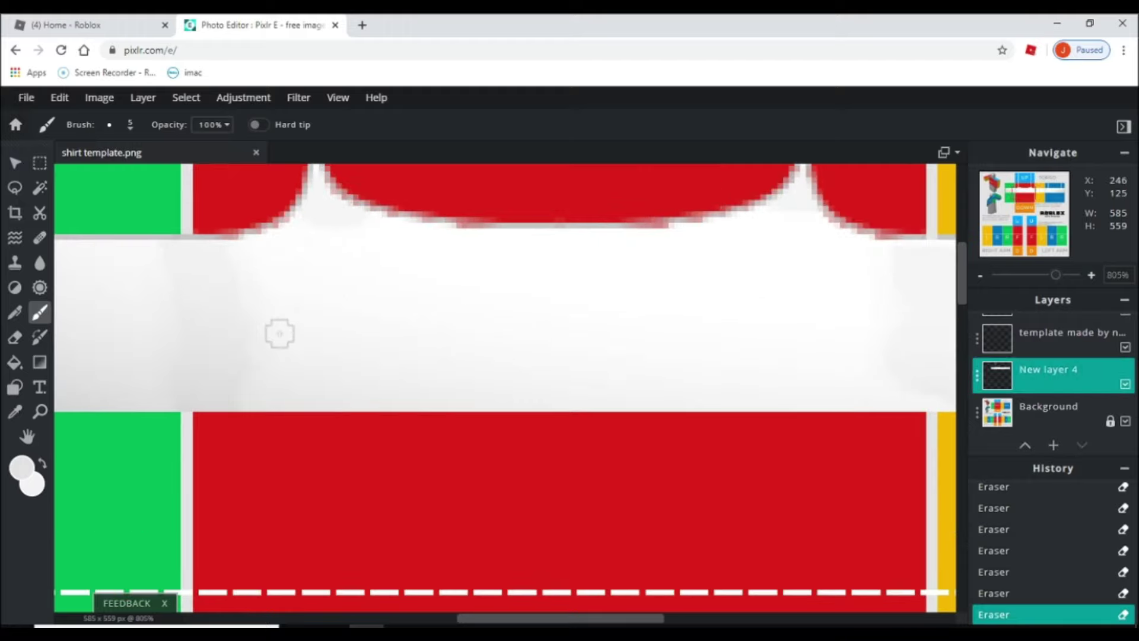
{"action": "mouse_move", "coordinate": [278, 333]}
{"action": "left_mouse_down"}
{"action": "mouse_move", "coordinate": [293, 348]}
{"action": "mouse_move", "coordinate": [366, 364]}
{"action": "mouse_move", "coordinate": [423, 322]}
{"action": "left_mouse_up"}
{"action": "key", "text": "ctrl+z"}
{"action": "mouse_move", "coordinate": [242, 331]}
{"action": "left_mouse_down"}
{"action": "mouse_move", "coordinate": [315, 364]}
{"action": "mouse_move", "coordinate": [453, 355]}
{"action": "mouse_move", "coordinate": [468, 374]}
{"action": "left_mouse_up"}
{"action": "key", "text": "ctrl+z"}
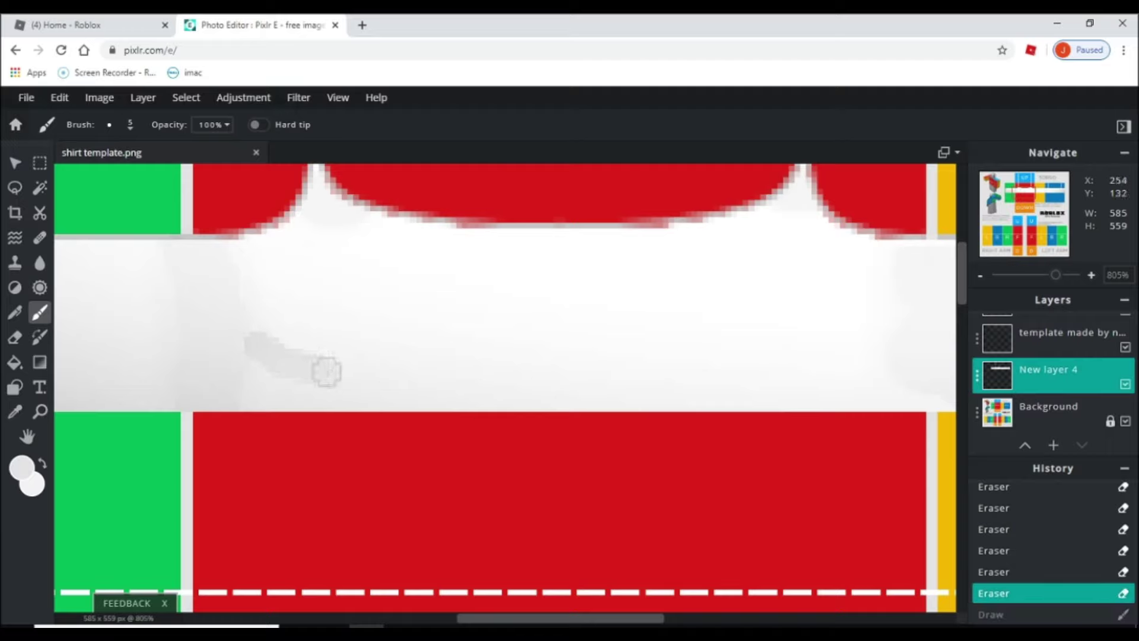
Step: Draw two shallow U-shaped light grey strokes side by side on the front section of the white strip
{"action": "mouse_move", "coordinate": [243, 335]}
{"action": "left_mouse_down"}
{"action": "mouse_move", "coordinate": [268, 358]}
{"action": "mouse_move", "coordinate": [393, 381]}
{"action": "mouse_move", "coordinate": [446, 364]}
{"action": "mouse_move", "coordinate": [478, 336]}
{"action": "left_mouse_up"}
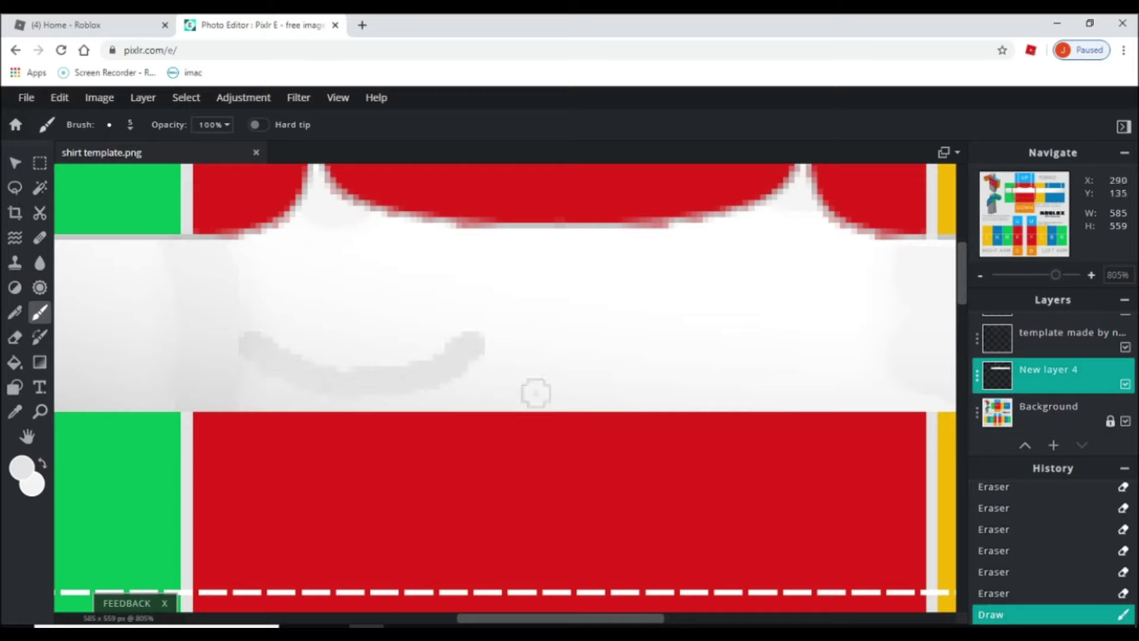
{"action": "left_click", "coordinate": [40, 163]}
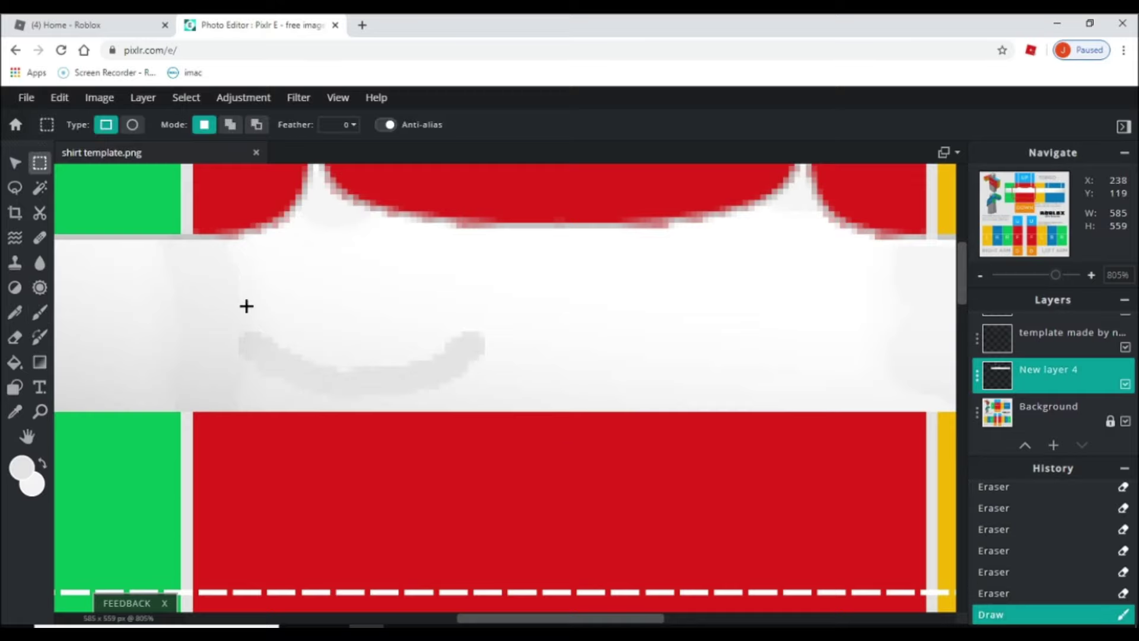
{"action": "left_click_drag", "start_coordinate": [233, 299], "coordinate": [506, 402]}
{"action": "left_click", "coordinate": [297, 262]}
{"action": "left_click", "coordinate": [40, 312]}
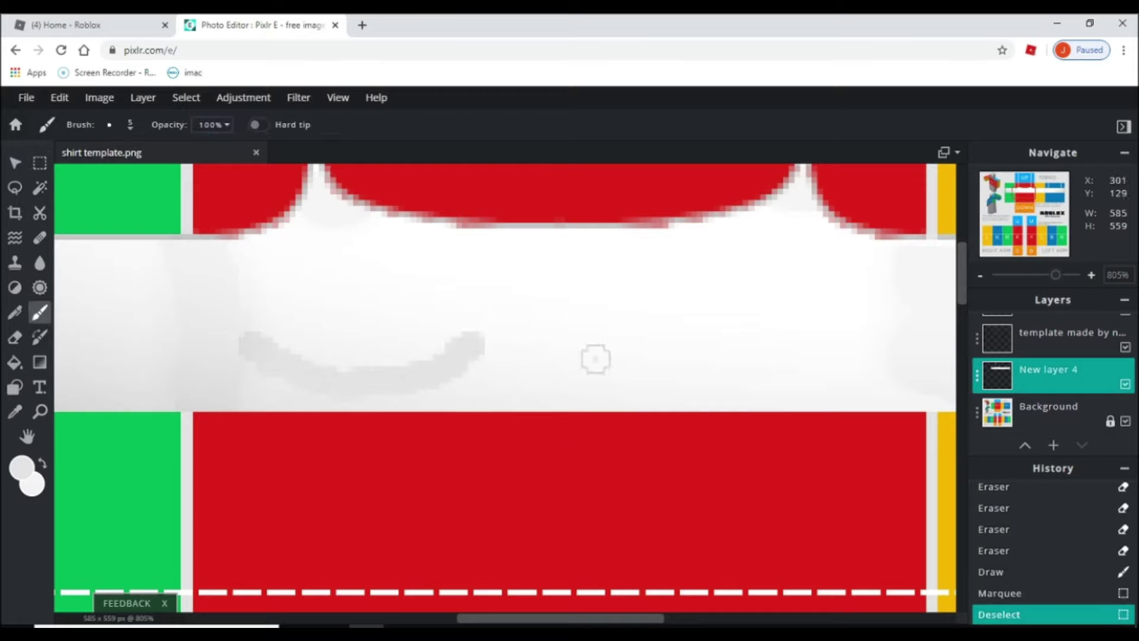
{"action": "mouse_move", "coordinate": [620, 338]}
{"action": "left_mouse_down"}
{"action": "mouse_move", "coordinate": [713, 375]}
{"action": "mouse_move", "coordinate": [795, 389]}
{"action": "mouse_move", "coordinate": [876, 332]}
{"action": "left_mouse_up"}
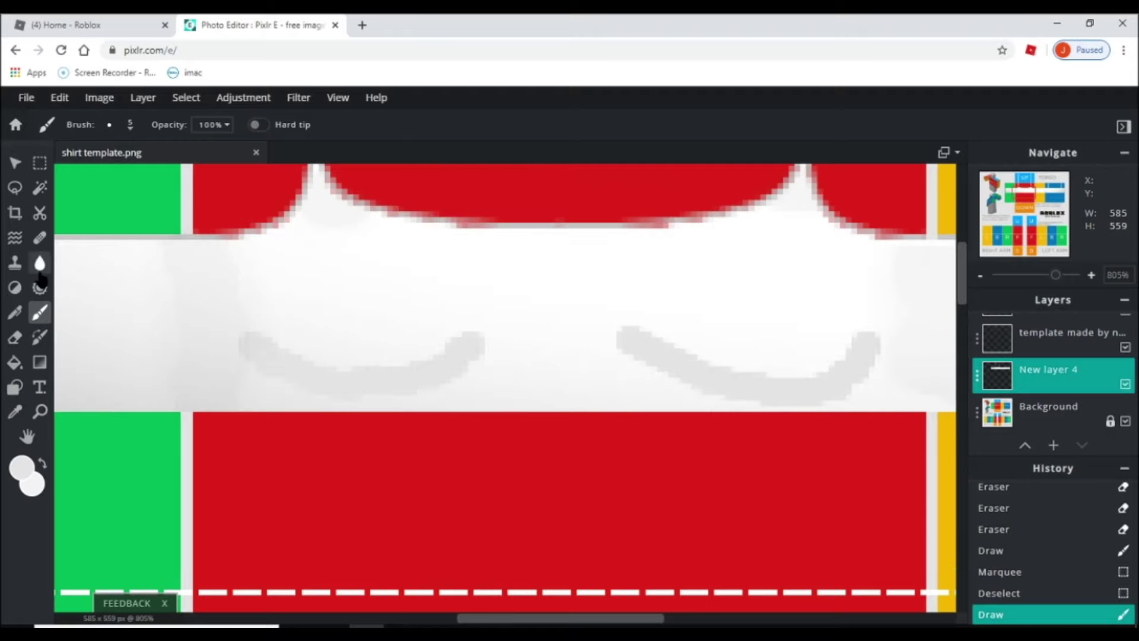
Step: Blur the two curved grey strokes into soft shading with a 30 px soft Blur brush at strength 40
{"action": "left_click", "coordinate": [39, 272]}
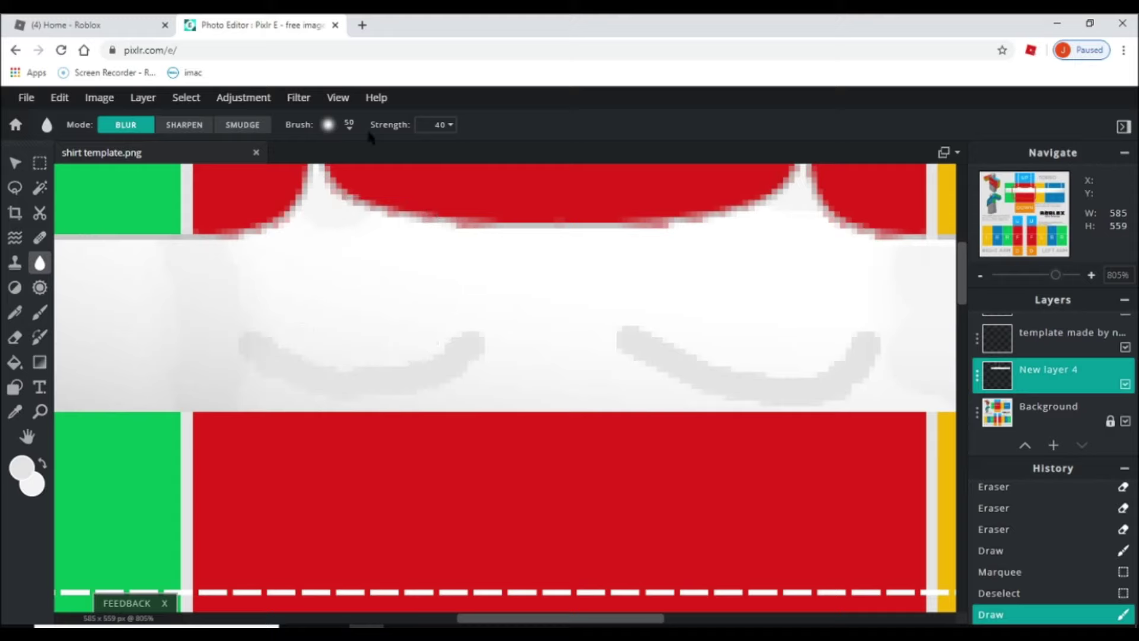
{"action": "left_click", "coordinate": [349, 123]}
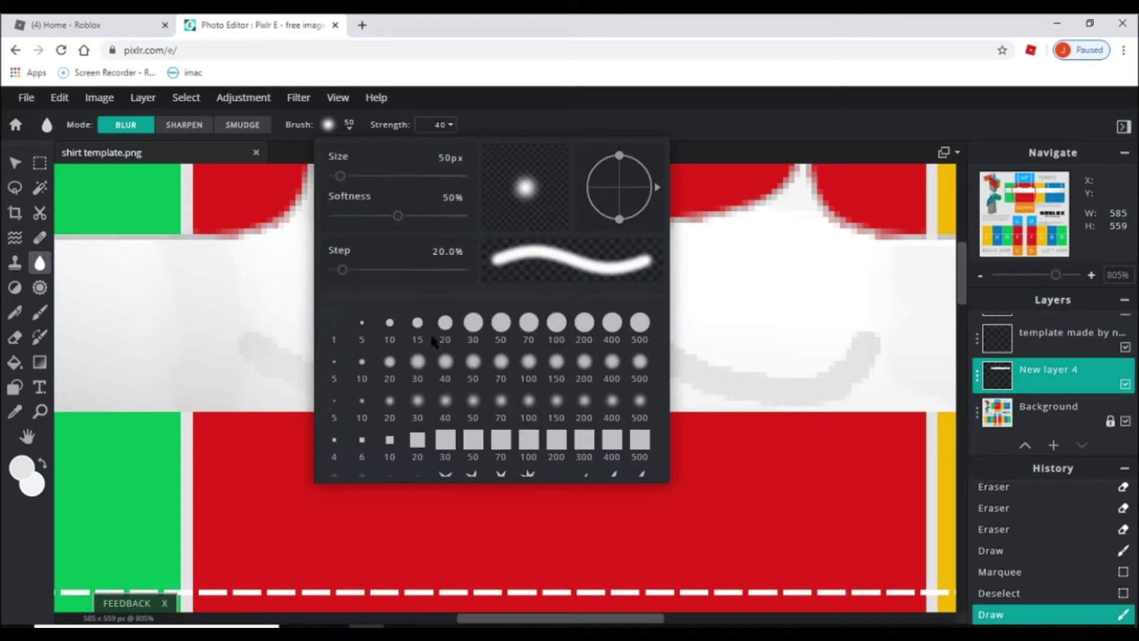
{"action": "left_click", "coordinate": [419, 402]}
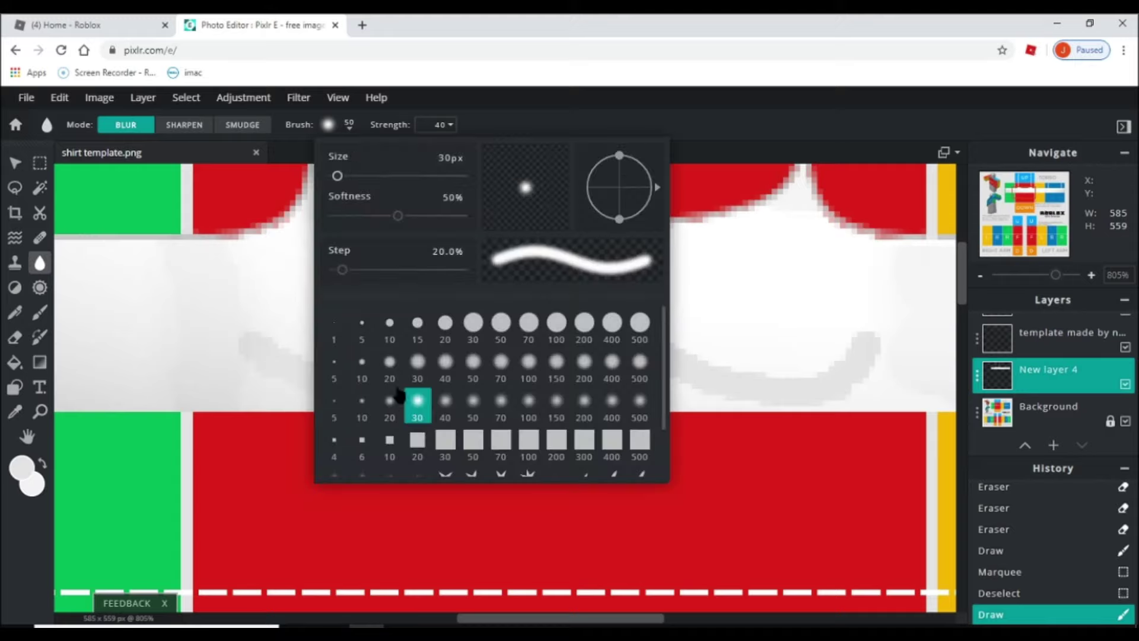
{"action": "mouse_move", "coordinate": [261, 343]}
{"action": "left_mouse_down"}
{"action": "mouse_move", "coordinate": [463, 370]}
{"action": "mouse_move", "coordinate": [441, 368]}
{"action": "mouse_move", "coordinate": [505, 339]}
{"action": "mouse_move", "coordinate": [463, 320]}
{"action": "mouse_move", "coordinate": [411, 331]}
{"action": "mouse_move", "coordinate": [409, 379]}
{"action": "left_mouse_up"}
{"action": "mouse_move", "coordinate": [620, 332]}
{"action": "left_mouse_down"}
{"action": "mouse_move", "coordinate": [692, 349]}
{"action": "mouse_move", "coordinate": [761, 404]}
{"action": "mouse_move", "coordinate": [675, 376]}
{"action": "mouse_move", "coordinate": [643, 325]}
{"action": "mouse_move", "coordinate": [700, 351]}
{"action": "left_mouse_up"}
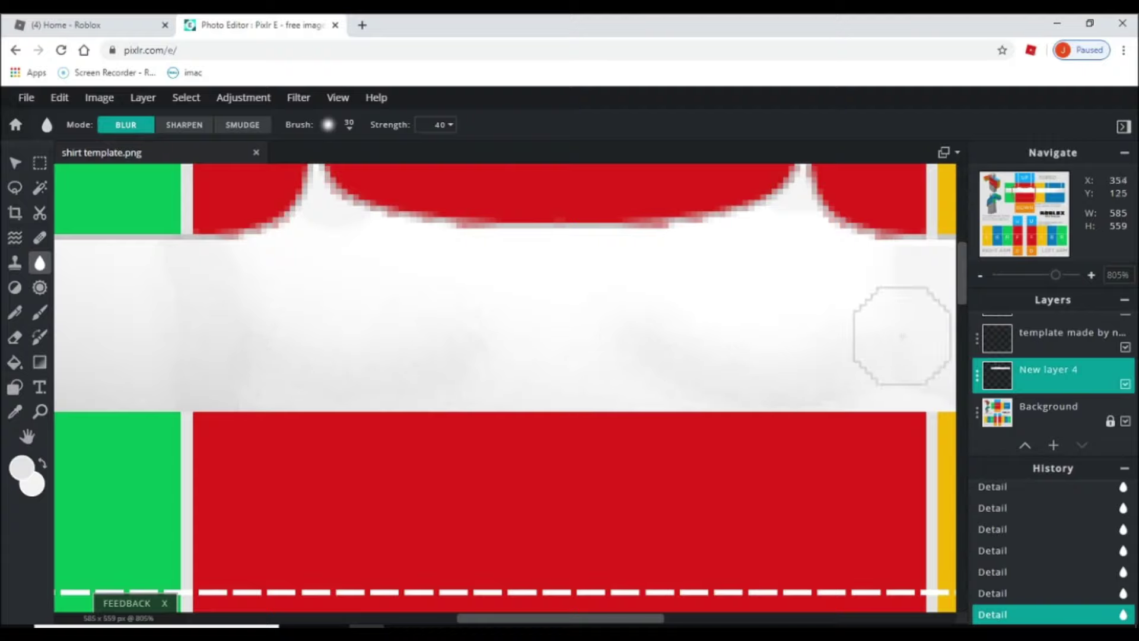
{"action": "scroll", "coordinate": [890, 327], "scroll_direction": "down", "scroll_amount": 10}
{"action": "scroll", "coordinate": [506, 257], "scroll_direction": "up", "scroll_amount": 6}
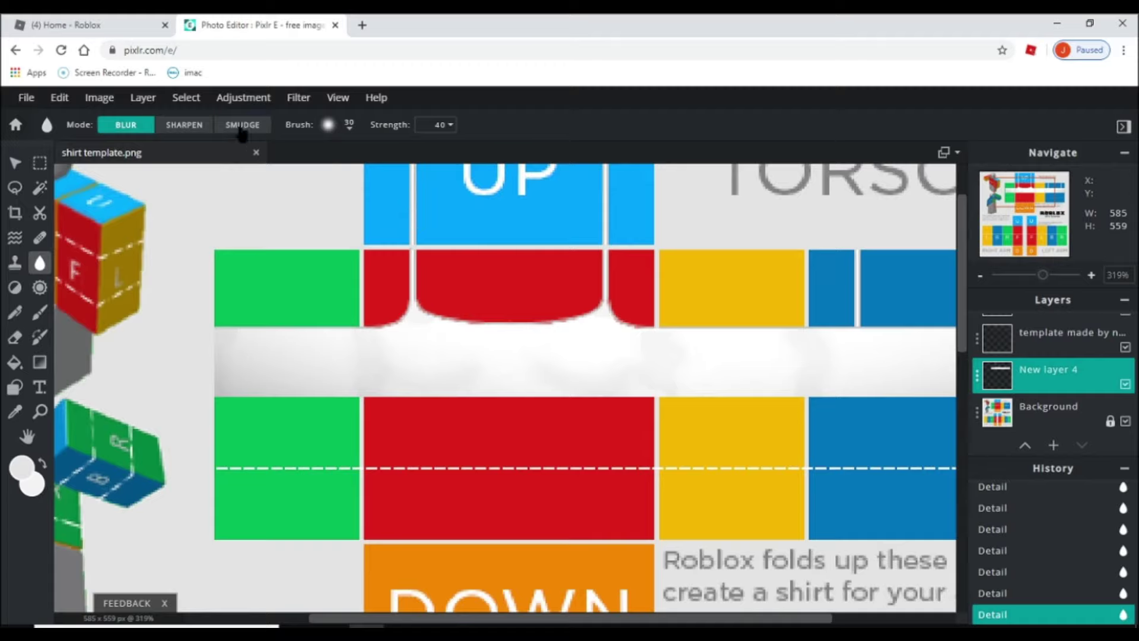
Step: Try Smudge mode with a 5 px brush on the white strip and undo the last two detail strokes
{"action": "left_click", "coordinate": [242, 125]}
{"action": "left_click", "coordinate": [332, 126]}
{"action": "left_click", "coordinate": [333, 330]}
{"action": "scroll", "coordinate": [165, 331], "scroll_direction": "up", "scroll_amount": 4}
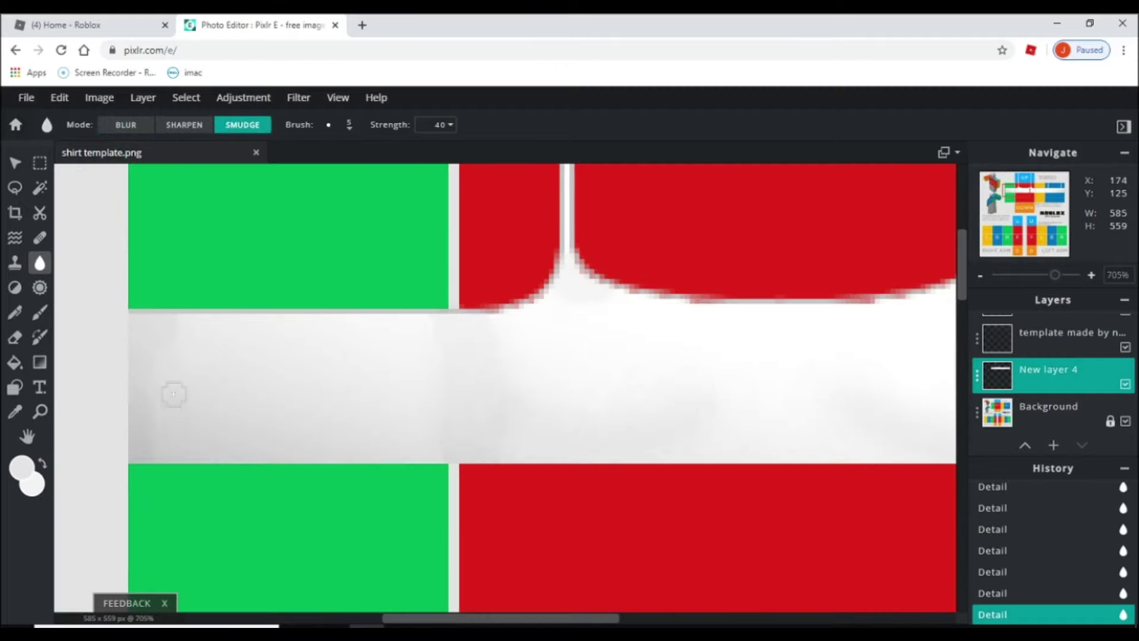
{"action": "scroll", "coordinate": [718, 422], "scroll_direction": "down", "scroll_amount": 2}
{"action": "key", "text": "ctrl+z"}
{"action": "key", "text": "ctrl+z"}
{"action": "scroll", "coordinate": [718, 422], "scroll_direction": "down", "scroll_amount": 4}
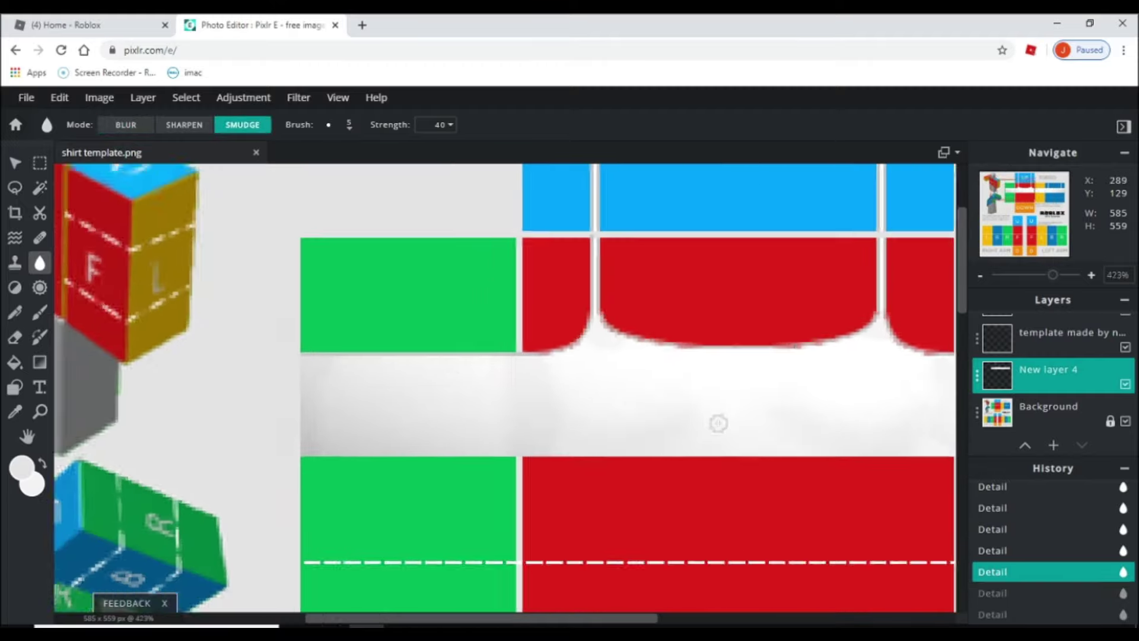
{"action": "scroll", "coordinate": [718, 422], "scroll_direction": "down", "scroll_amount": 1}
{"action": "scroll", "coordinate": [562, 281], "scroll_direction": "up", "scroll_amount": 4}
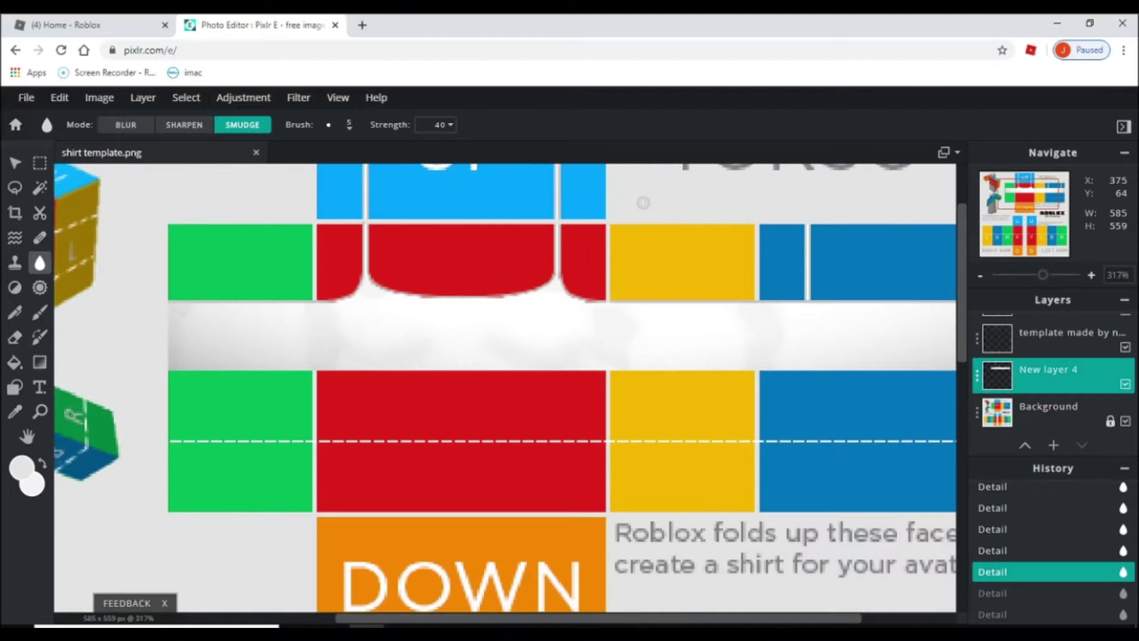
Step: Select the Background layer and add a new empty layer
{"action": "key", "text": "v"}
{"action": "left_click", "coordinate": [892, 360]}
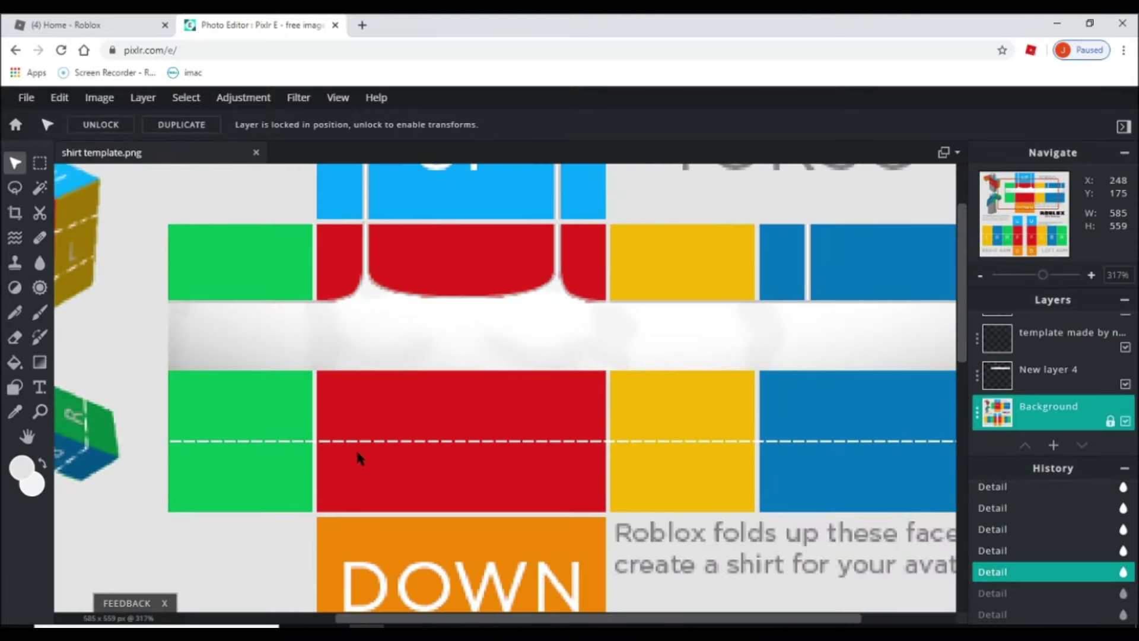
{"action": "scroll", "coordinate": [356, 453], "scroll_direction": "down", "scroll_amount": 1}
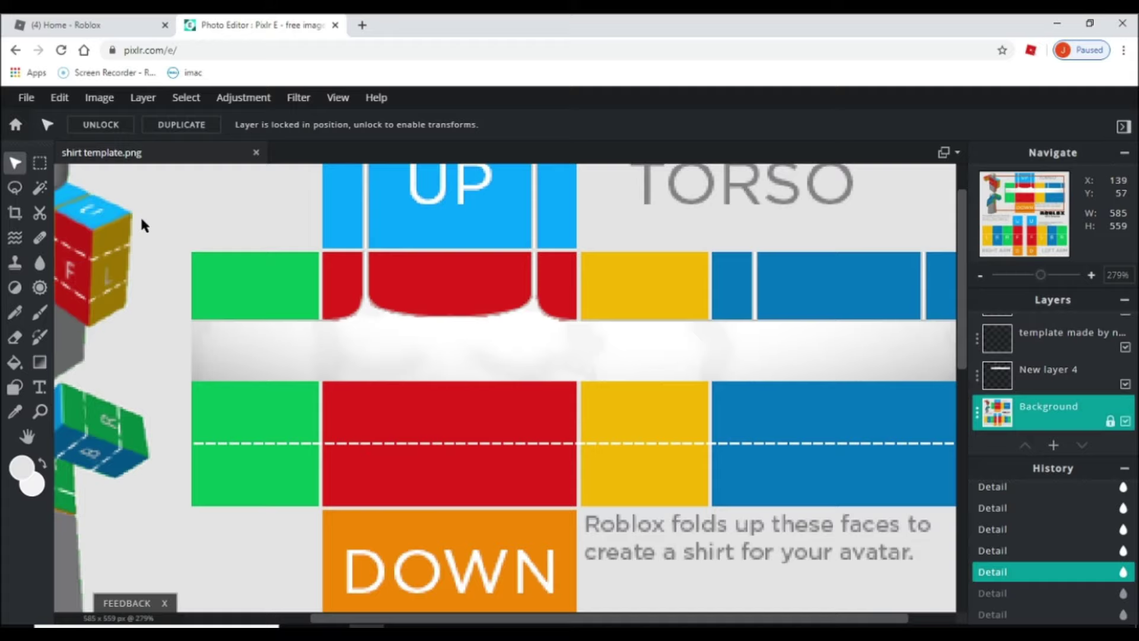
{"action": "scroll", "coordinate": [140, 215], "scroll_direction": "down", "scroll_amount": 4}
{"action": "left_click", "coordinate": [143, 98]}
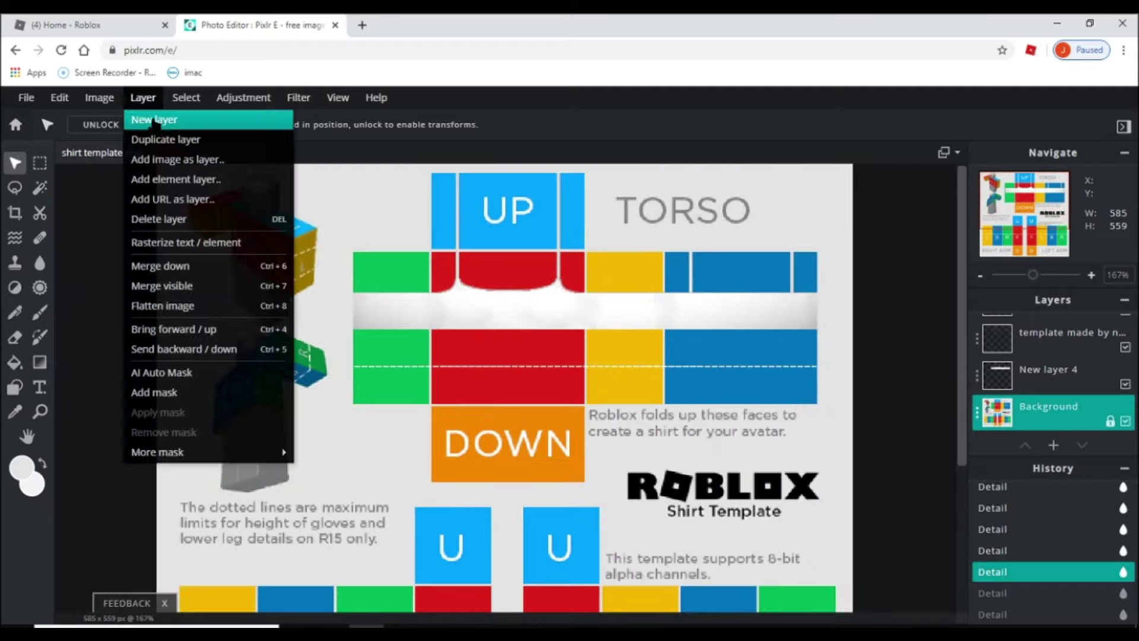
{"action": "left_click", "coordinate": [151, 117]}
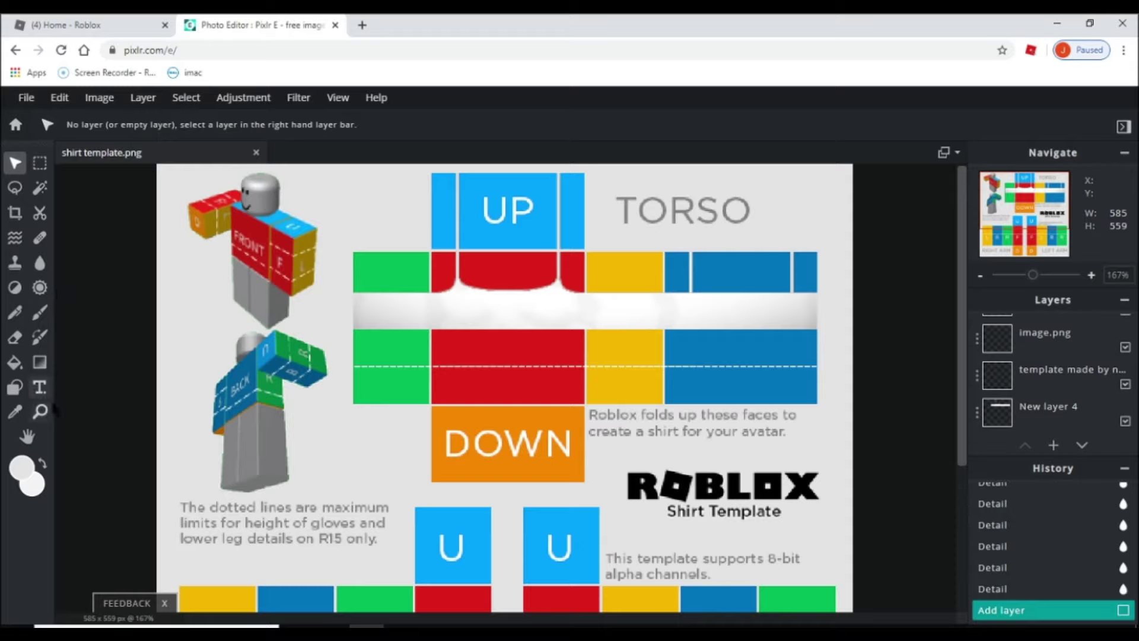
Step: Set up the Line shape with a stroke of 1 and a light grey drawing colour
{"action": "left_click", "coordinate": [14, 387]}
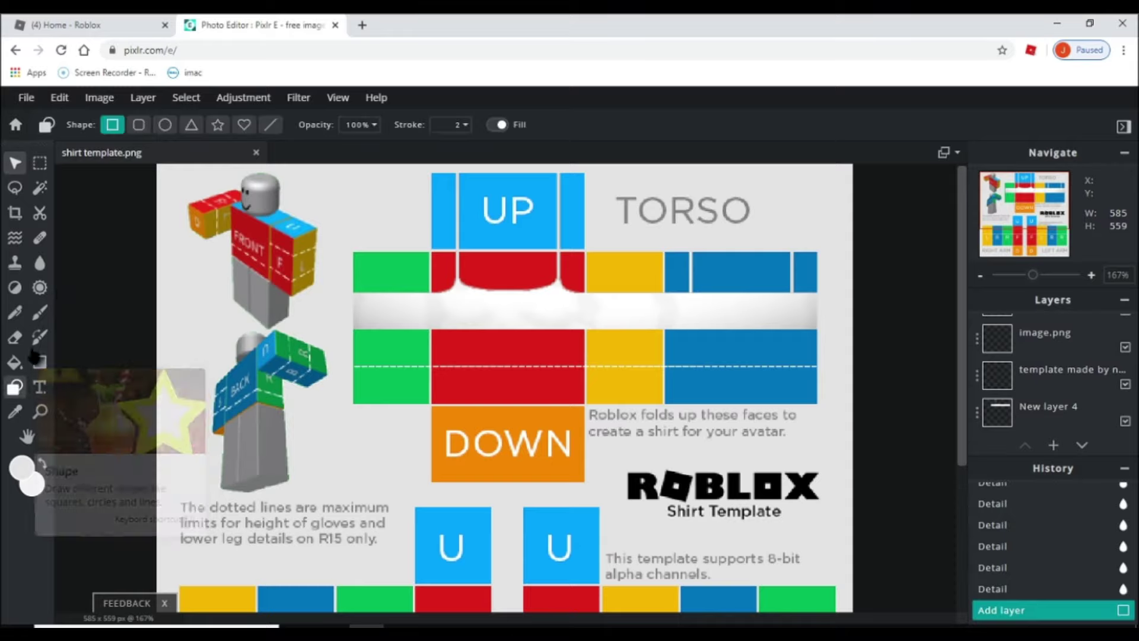
{"action": "left_click", "coordinate": [271, 125]}
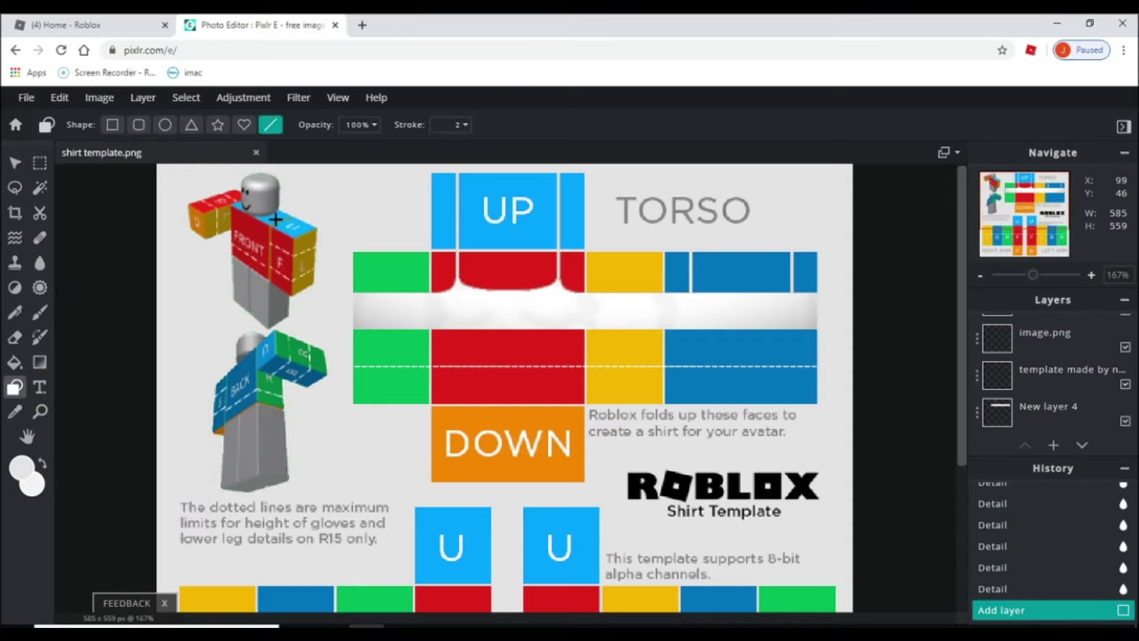
{"action": "scroll", "coordinate": [362, 229], "scroll_direction": "up", "scroll_amount": 5}
{"action": "scroll", "coordinate": [221, 258], "scroll_direction": "up", "scroll_amount": 3}
{"action": "left_click", "coordinate": [451, 124]}
{"action": "left_click_drag", "start_coordinate": [356, 153], "coordinate": [329, 156]}
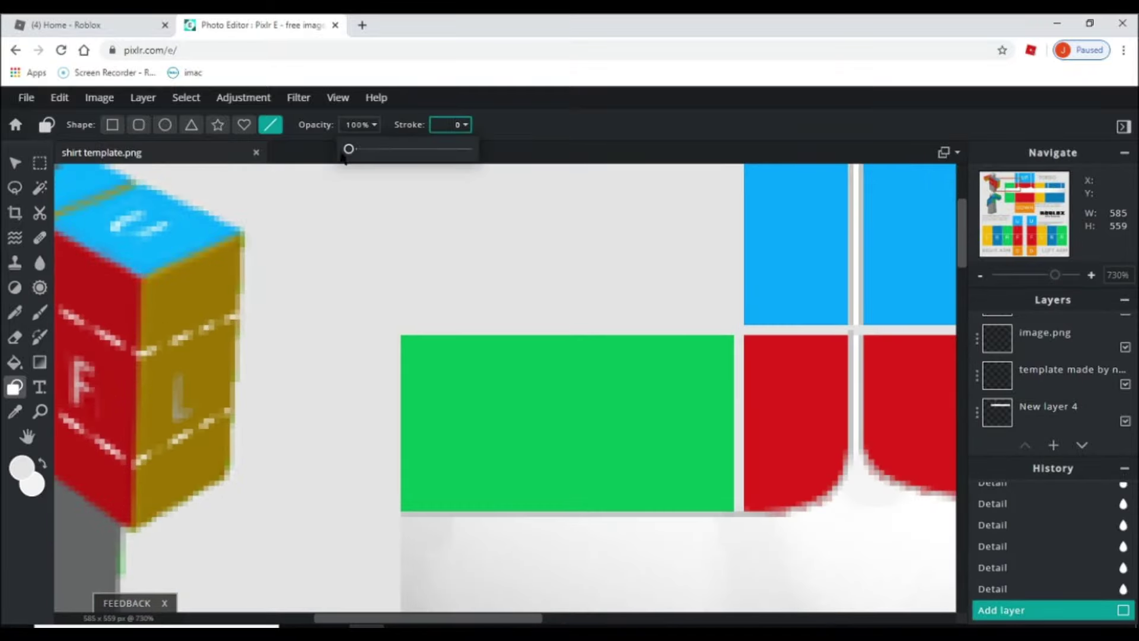
{"action": "left_click", "coordinate": [24, 468]}
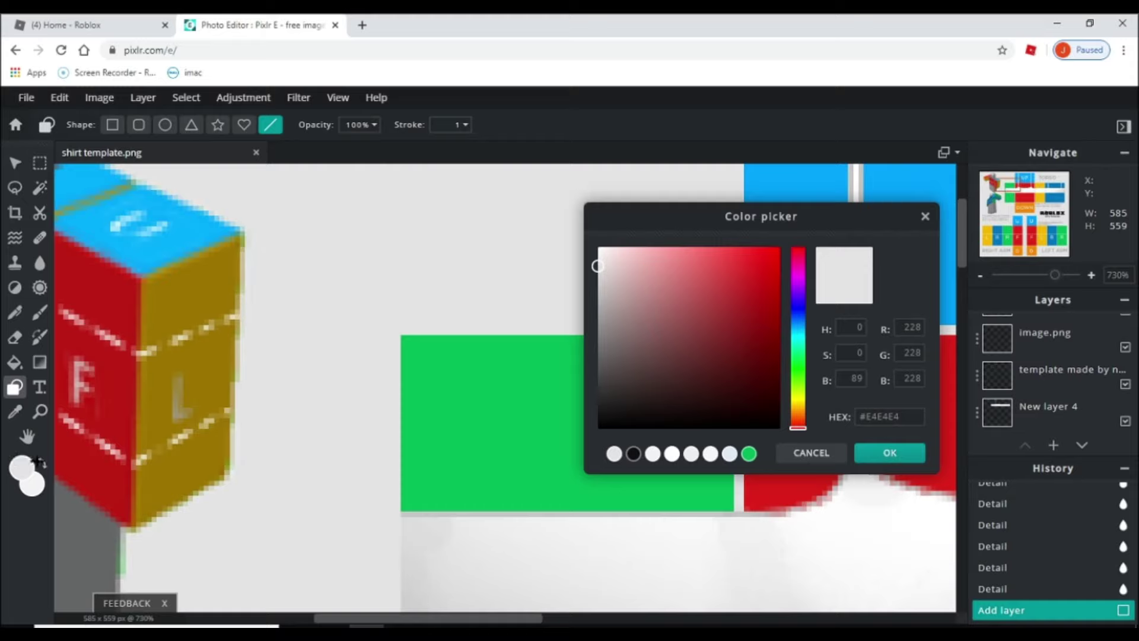
{"action": "left_click_drag", "start_coordinate": [609, 268], "coordinate": [603, 262]}
{"action": "left_click", "coordinate": [890, 454]}
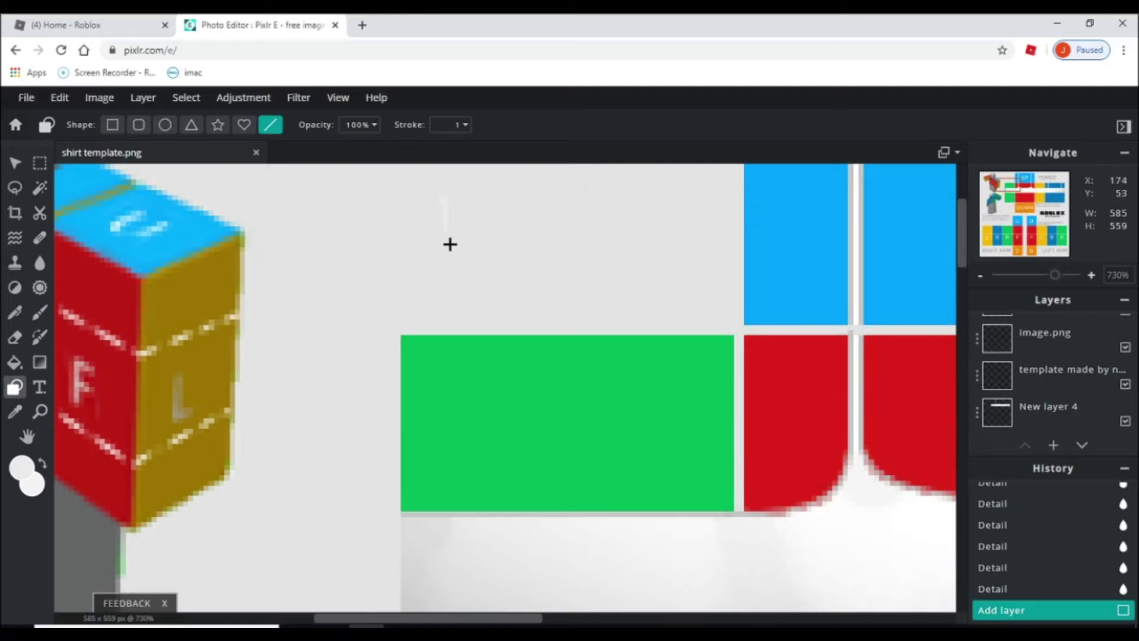
Step: Draw four parallel vertical light grey lines about 51 px tall over the outer edge of the upper green torso block
{"action": "left_click_drag", "start_coordinate": [445, 356], "coordinate": [447, 458]}
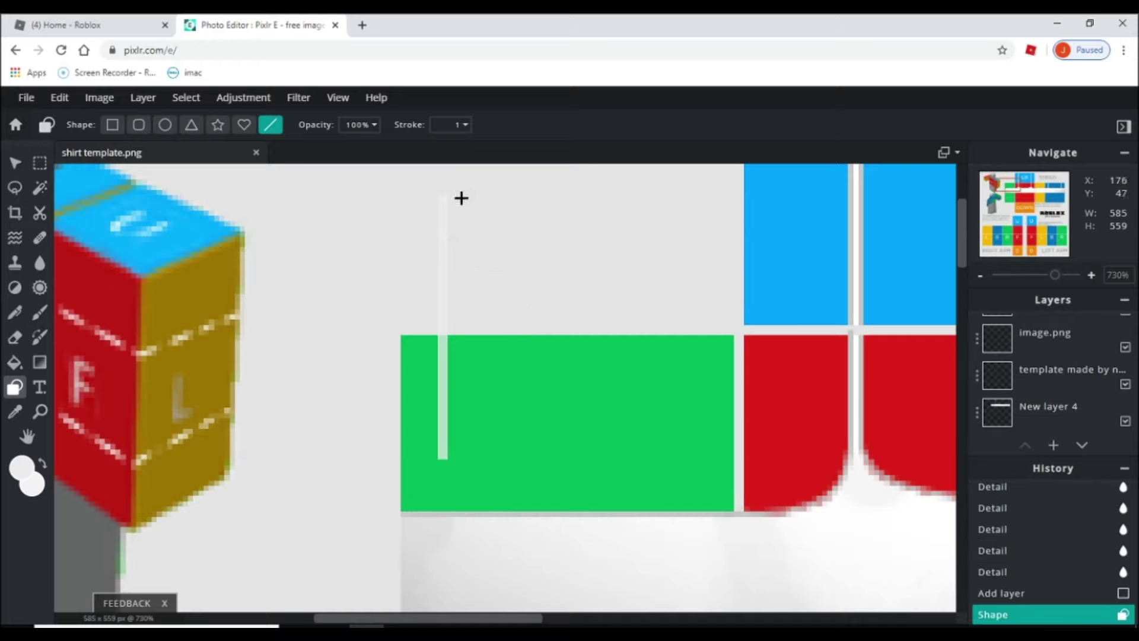
{"action": "left_click_drag", "start_coordinate": [463, 197], "coordinate": [466, 462]}
{"action": "mouse_move", "coordinate": [421, 193]}
{"action": "left_mouse_down"}
{"action": "mouse_move", "coordinate": [404, 402]}
{"action": "mouse_move", "coordinate": [416, 459]}
{"action": "left_mouse_up"}
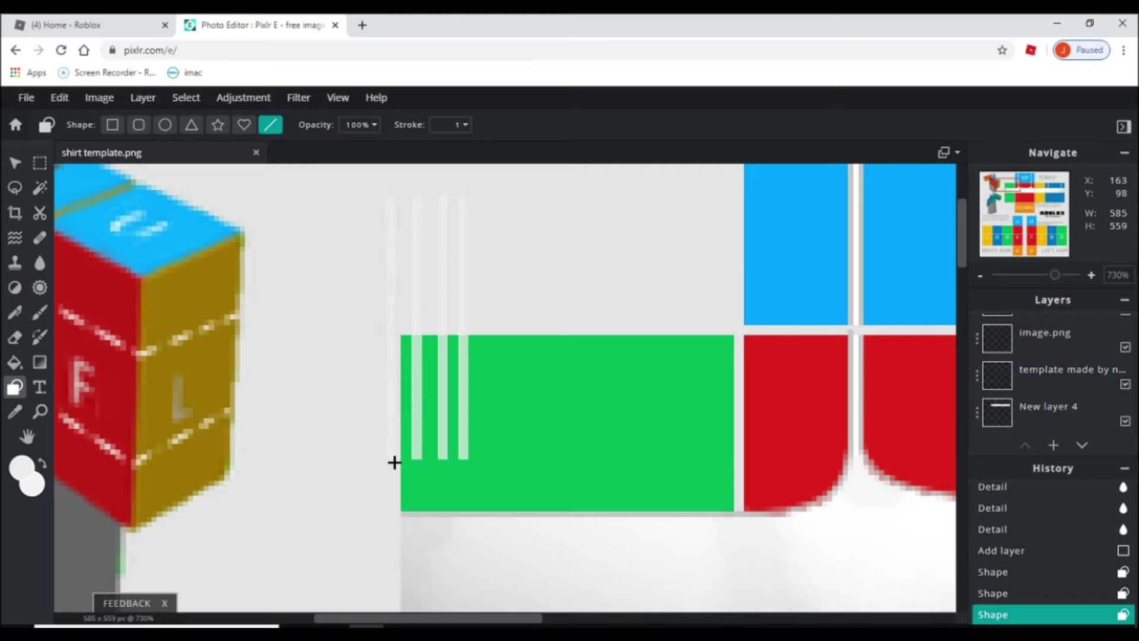
{"action": "scroll", "coordinate": [395, 462], "scroll_direction": "down", "scroll_amount": 5}
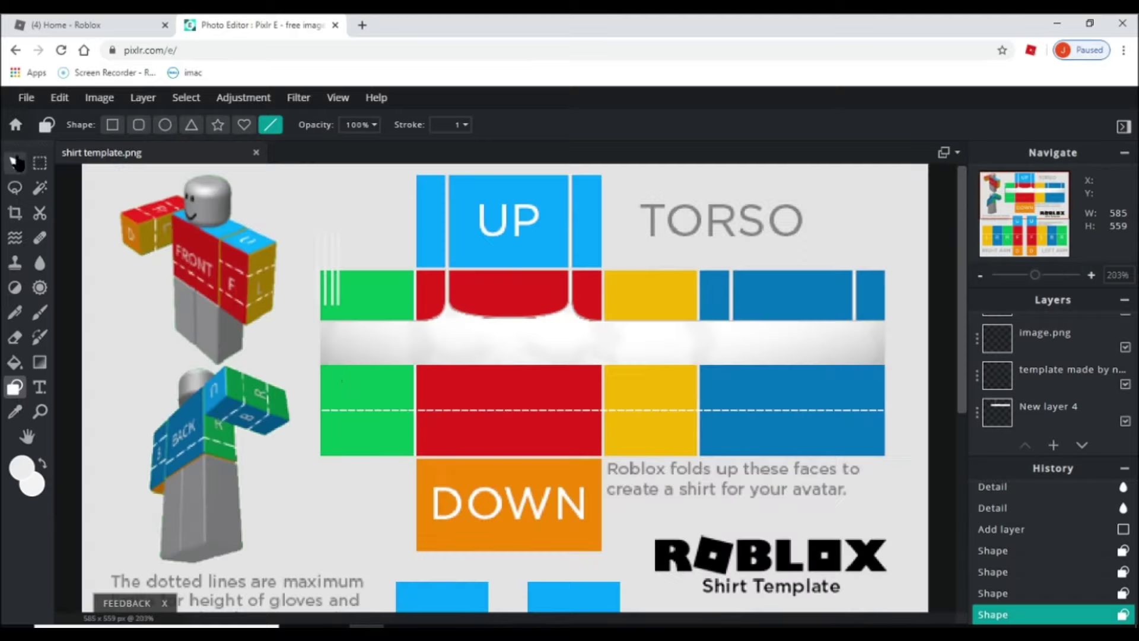
Step: Move the four lines down onto the outer green-side end of the white strip, at left 165 and top 88
{"action": "left_click", "coordinate": [16, 162]}
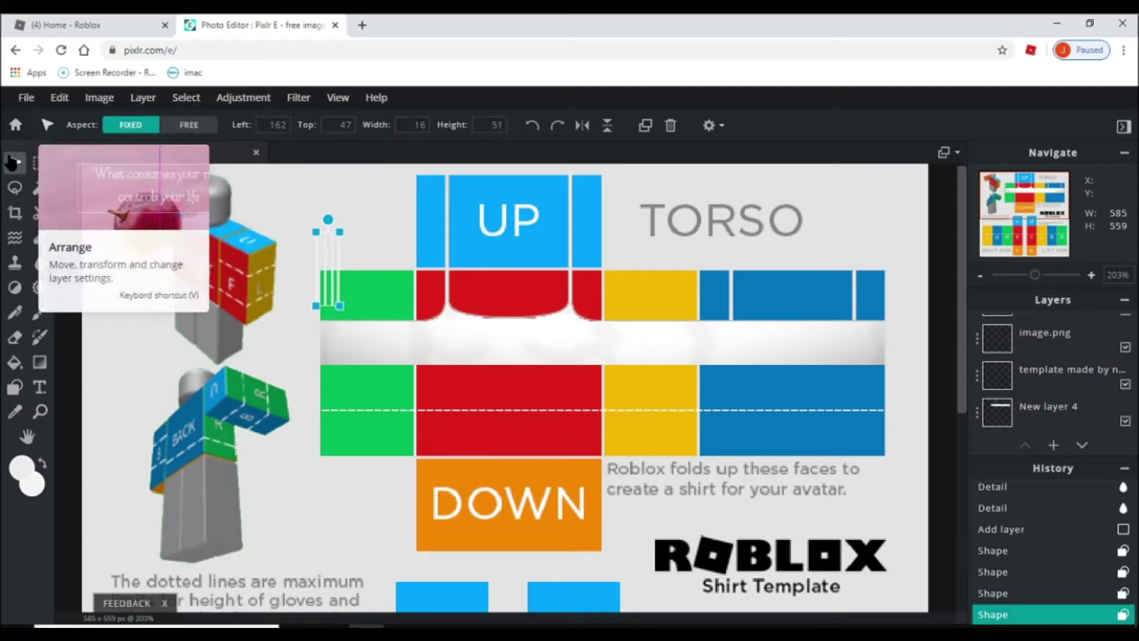
{"action": "scroll", "coordinate": [330, 306], "scroll_direction": "up", "scroll_amount": 2}
{"action": "left_click_drag", "start_coordinate": [298, 202], "coordinate": [300, 295]}
{"action": "scroll", "coordinate": [285, 267], "scroll_direction": "up", "scroll_amount": 3}
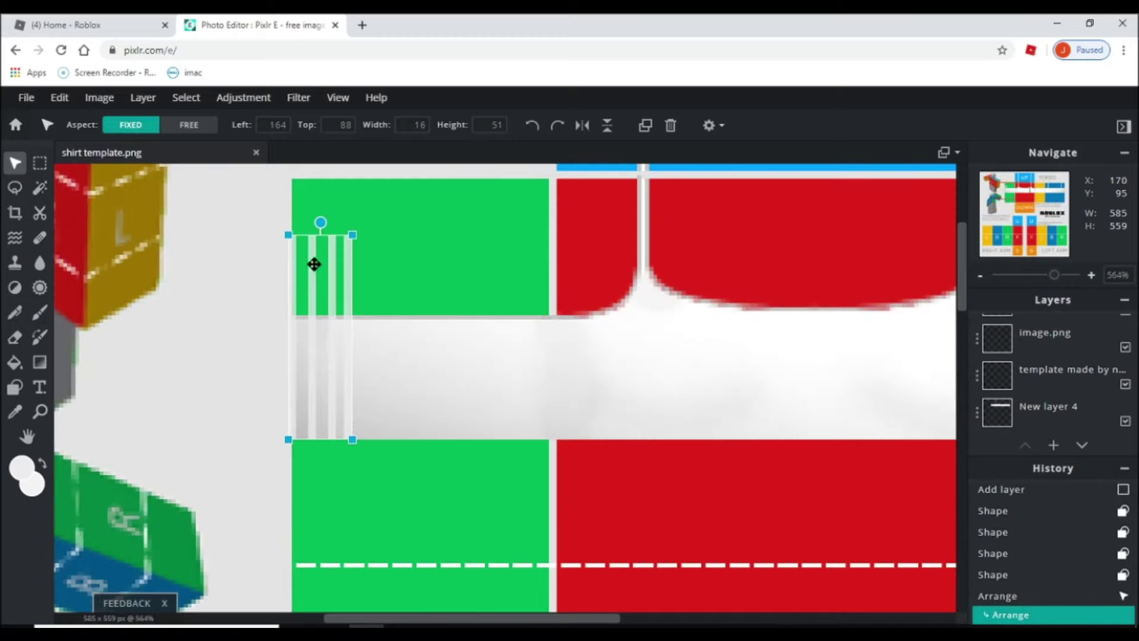
{"action": "left_click_drag", "start_coordinate": [320, 268], "coordinate": [322, 268]}
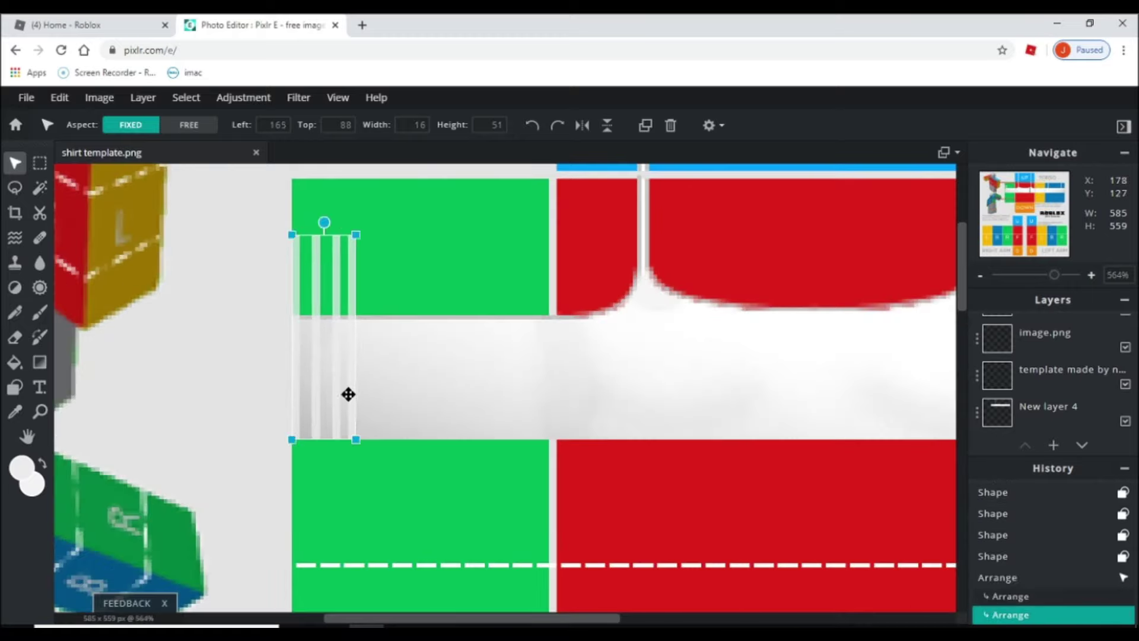
{"action": "scroll", "coordinate": [329, 397], "scroll_direction": "up", "scroll_amount": 3}
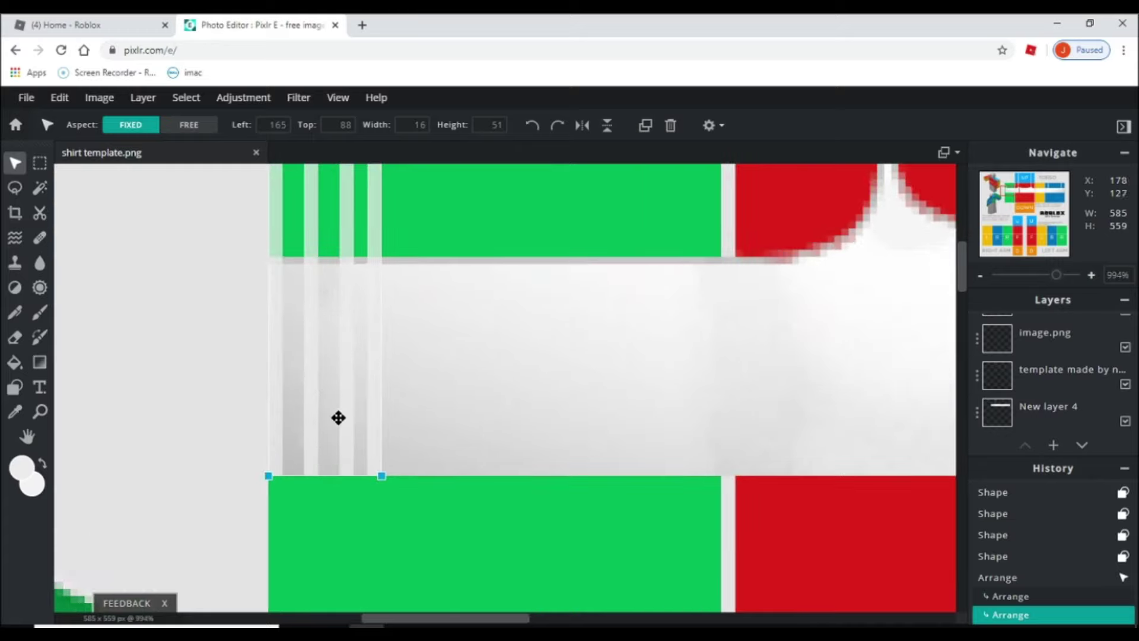
Step: Darken the lines by applying brightness -7 and contrast -8
{"action": "left_click", "coordinate": [245, 98]}
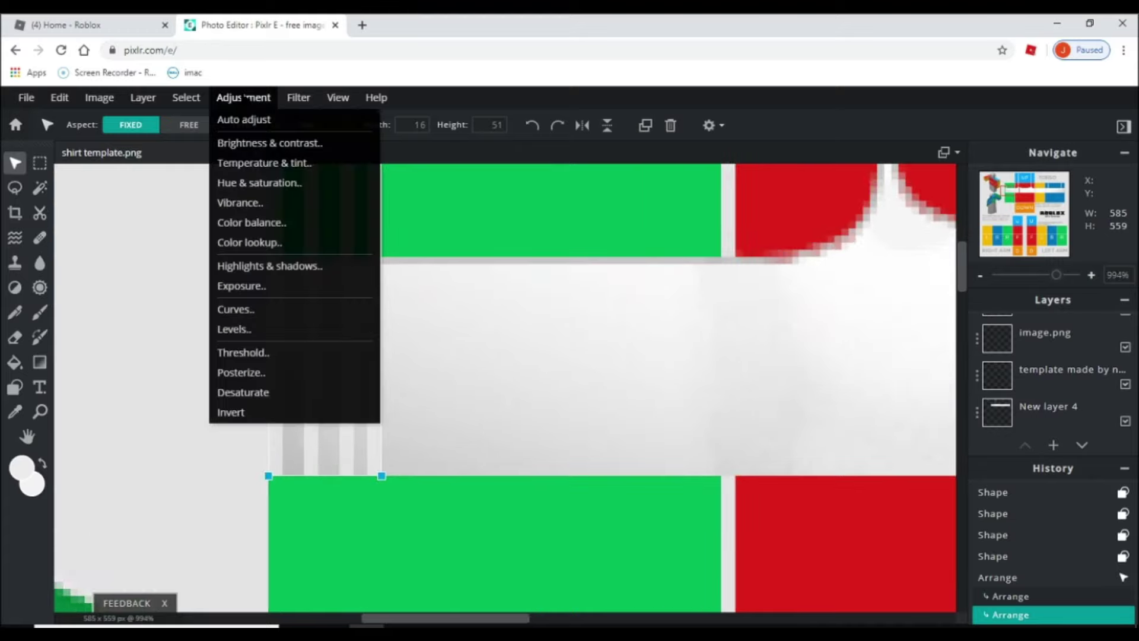
{"action": "left_click", "coordinate": [283, 144]}
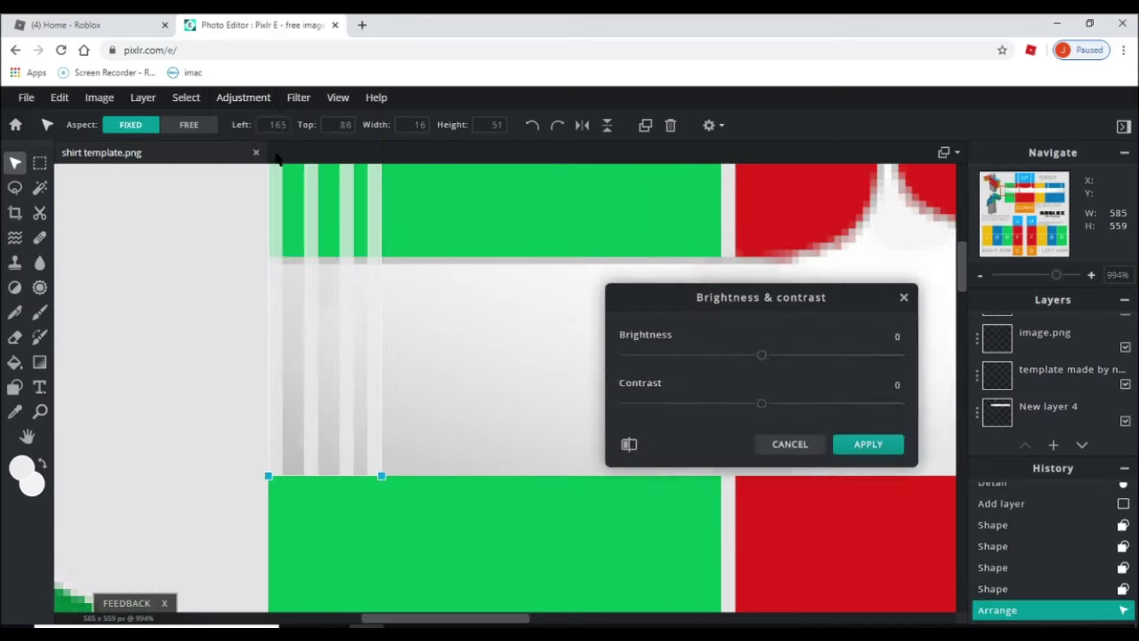
{"action": "mouse_move", "coordinate": [764, 362]}
{"action": "left_mouse_down"}
{"action": "mouse_move", "coordinate": [714, 361]}
{"action": "mouse_move", "coordinate": [775, 362]}
{"action": "mouse_move", "coordinate": [752, 356]}
{"action": "left_mouse_up"}
{"action": "left_click_drag", "start_coordinate": [755, 405], "coordinate": [748, 401]}
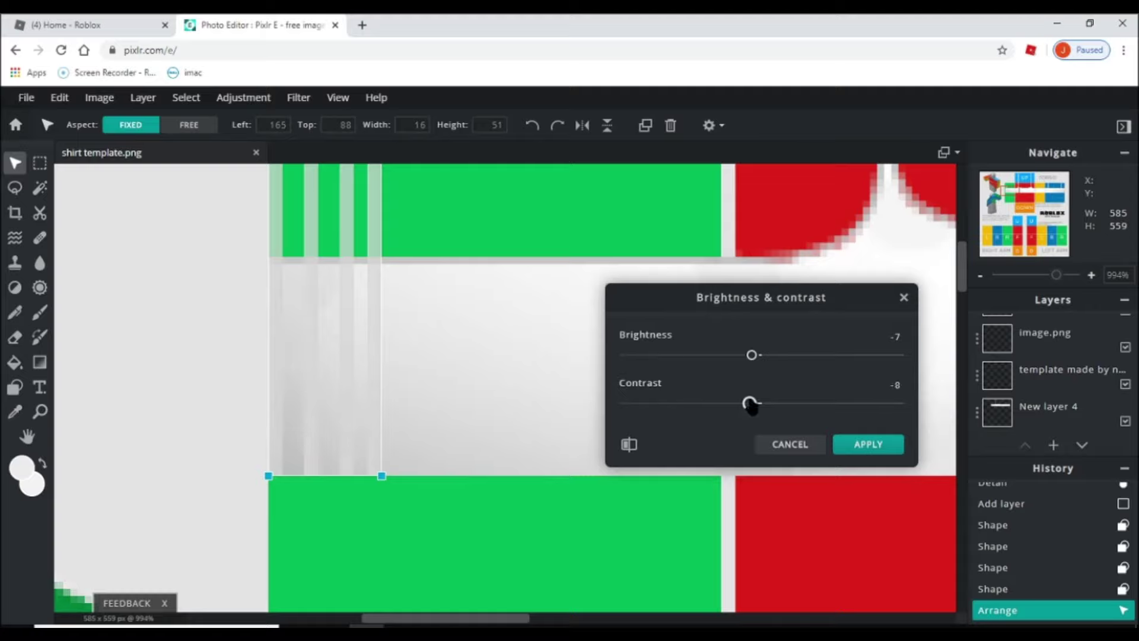
{"action": "left_click", "coordinate": [866, 445]}
Step: Move the lines onto the blank area beside the torso and narrow them to 10 px wide with Free transform
{"action": "scroll", "coordinate": [782, 408], "scroll_direction": "down", "scroll_amount": 2}
{"action": "scroll", "coordinate": [267, 260], "scroll_direction": "up", "scroll_amount": 5}
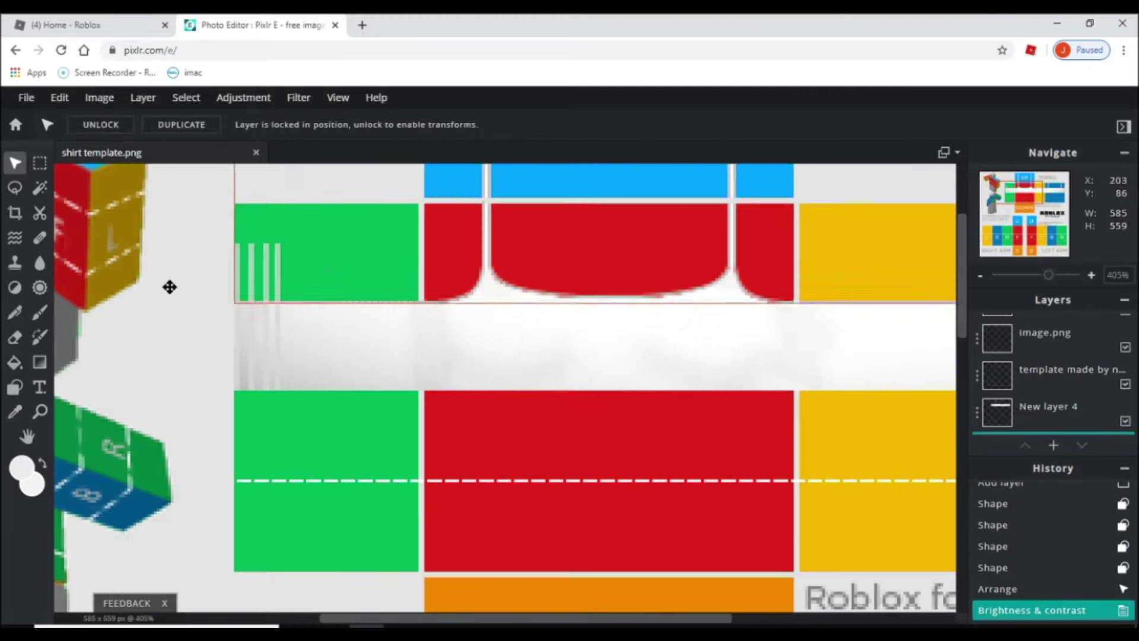
{"action": "left_click_drag", "start_coordinate": [308, 257], "coordinate": [187, 251]}
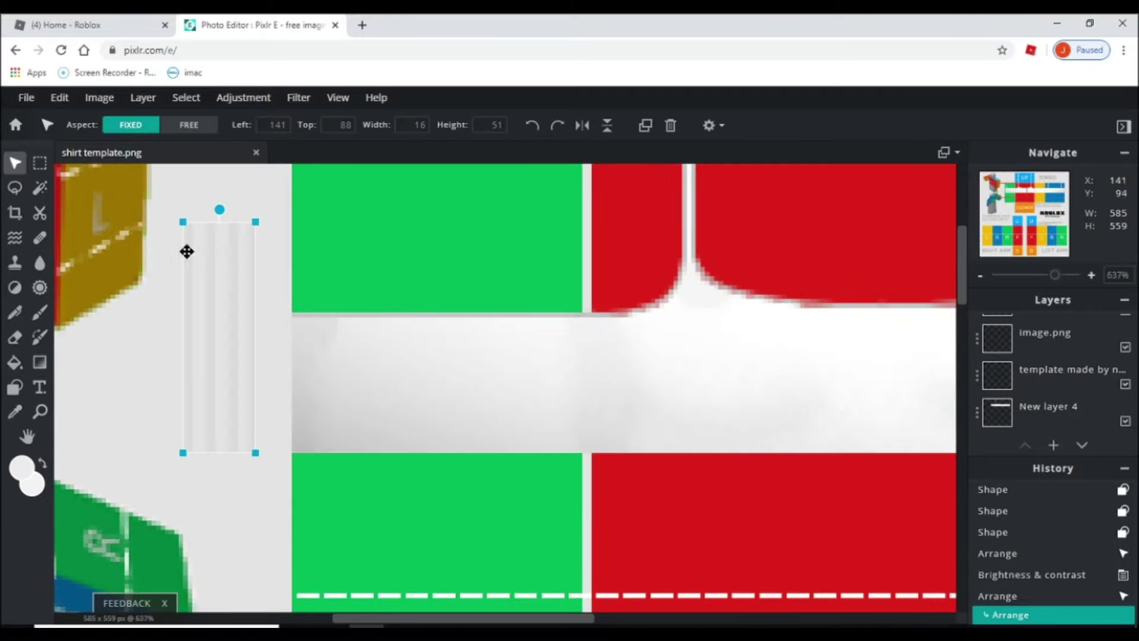
{"action": "left_click", "coordinate": [59, 98]}
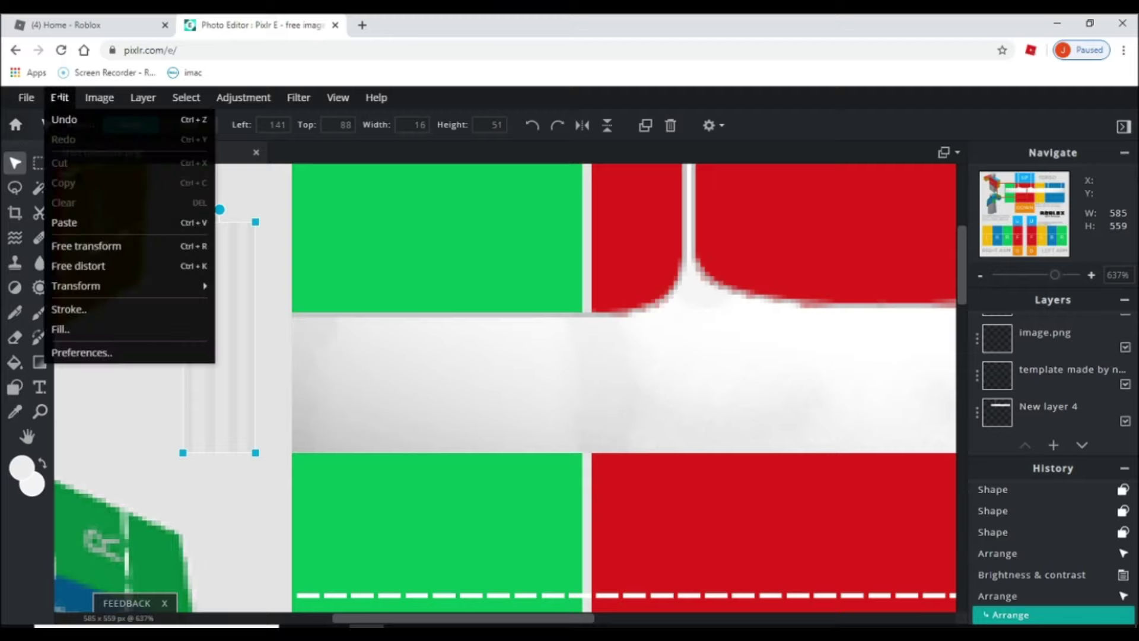
{"action": "left_click", "coordinate": [83, 244]}
{"action": "scroll", "coordinate": [157, 301], "scroll_direction": "up", "scroll_amount": 2}
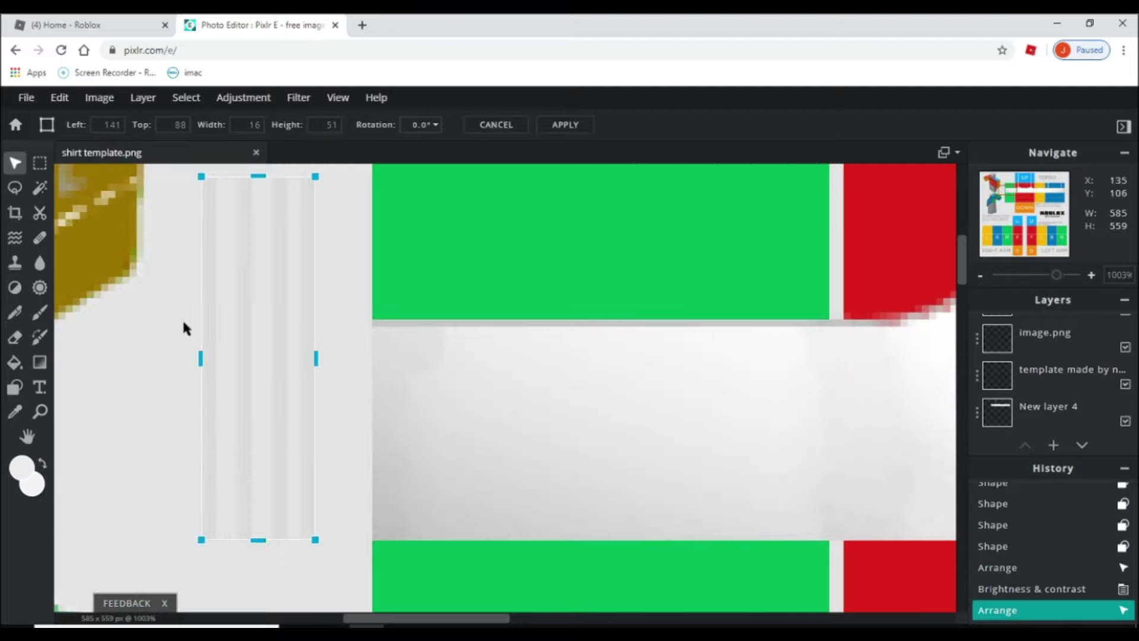
{"action": "left_click_drag", "start_coordinate": [218, 354], "coordinate": [239, 356]}
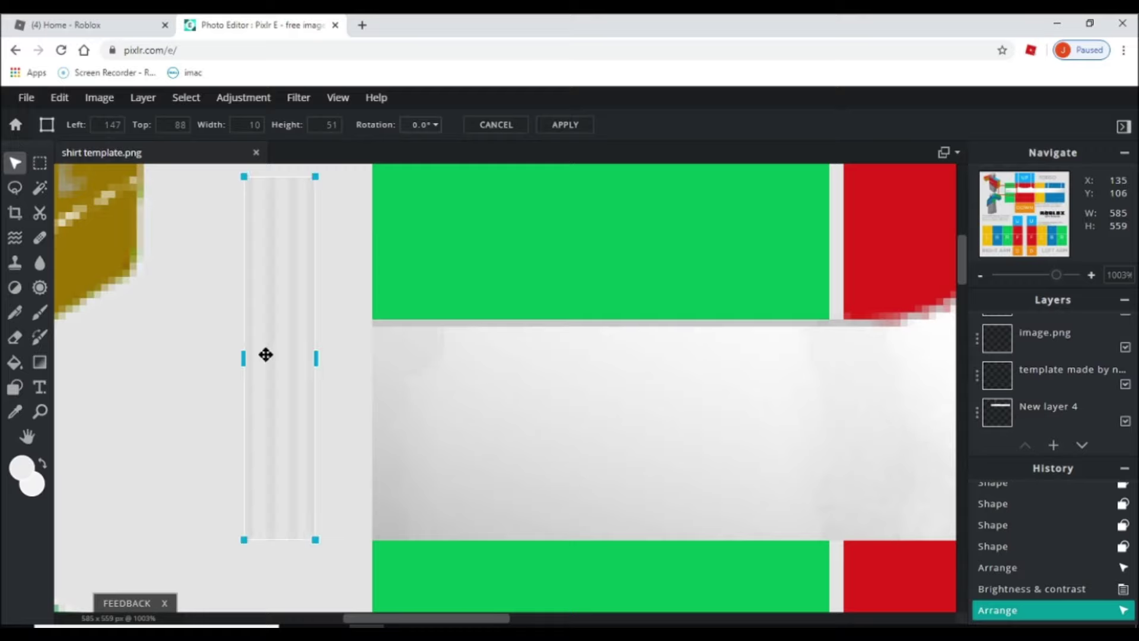
{"action": "scroll", "coordinate": [264, 354], "scroll_direction": "down", "scroll_amount": 1}
{"action": "scroll", "coordinate": [293, 365], "scroll_direction": "up", "scroll_amount": 1}
{"action": "left_click", "coordinate": [673, 570]}
{"action": "left_click", "coordinate": [870, 383]}
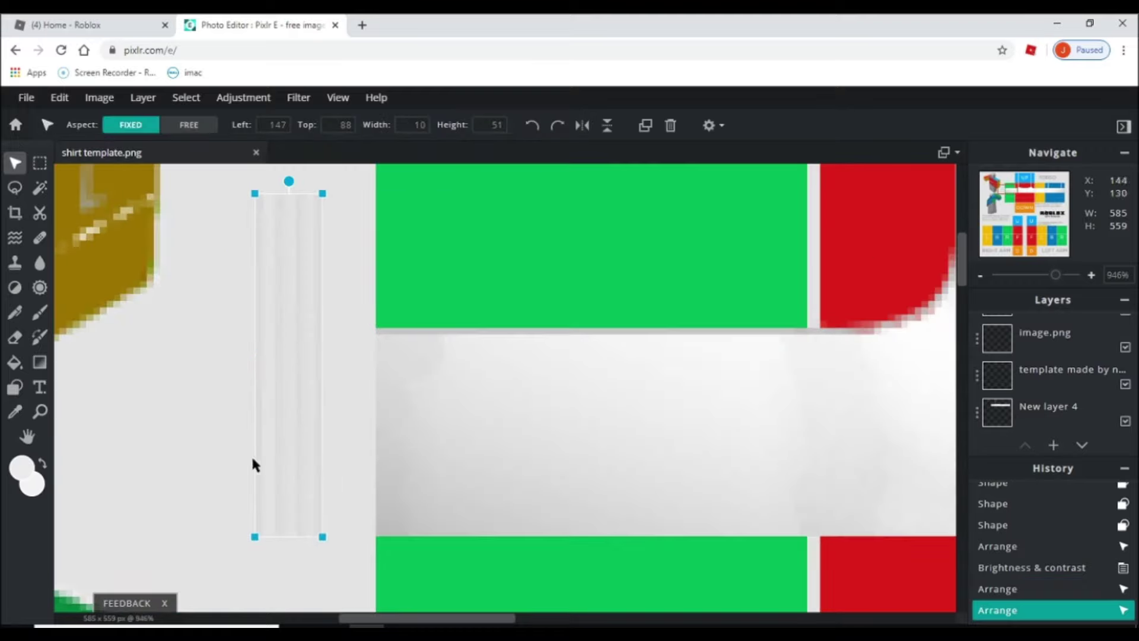
Step: Place the narrowed lines at the white strip's outer green-side end, clear the part extending above the strip, and deselect
{"action": "left_click_drag", "start_coordinate": [284, 353], "coordinate": [406, 349]}
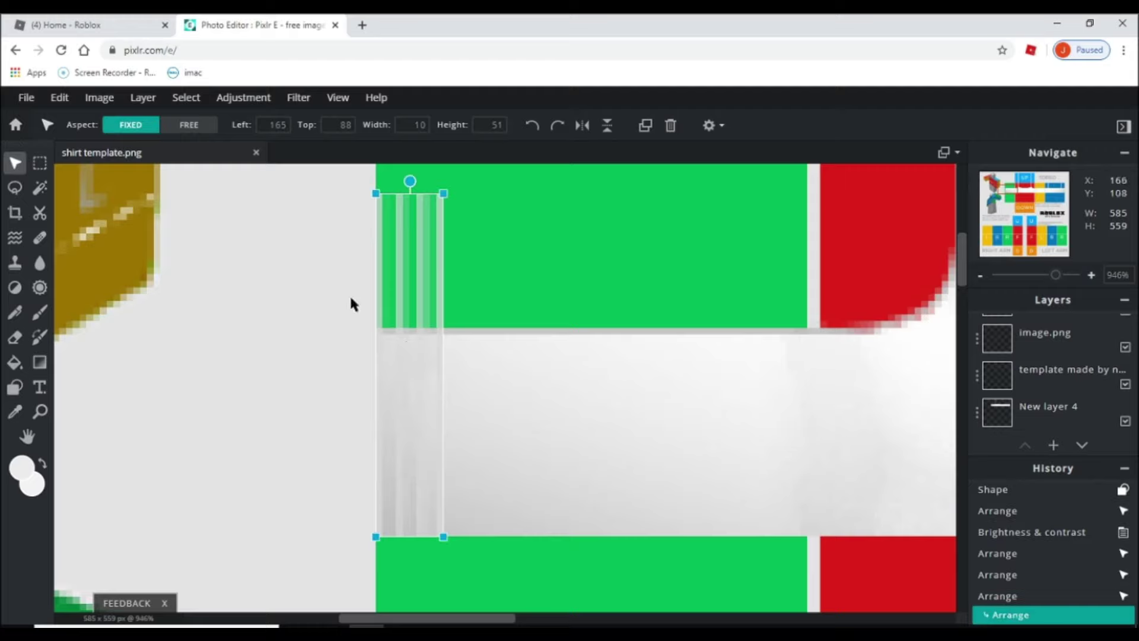
{"action": "left_click", "coordinate": [40, 162]}
{"action": "left_click_drag", "start_coordinate": [356, 174], "coordinate": [525, 327]}
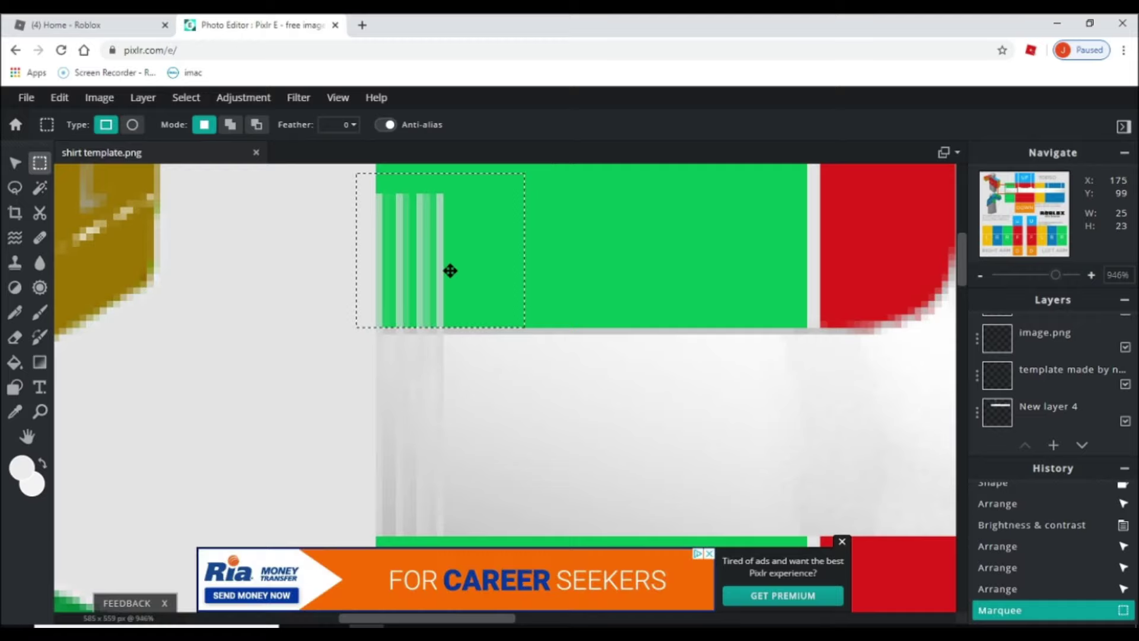
{"action": "scroll", "coordinate": [450, 271], "scroll_direction": "up", "scroll_amount": 3}
{"action": "left_click_drag", "start_coordinate": [443, 292], "coordinate": [323, 312]}
{"action": "key", "text": "Delete"}
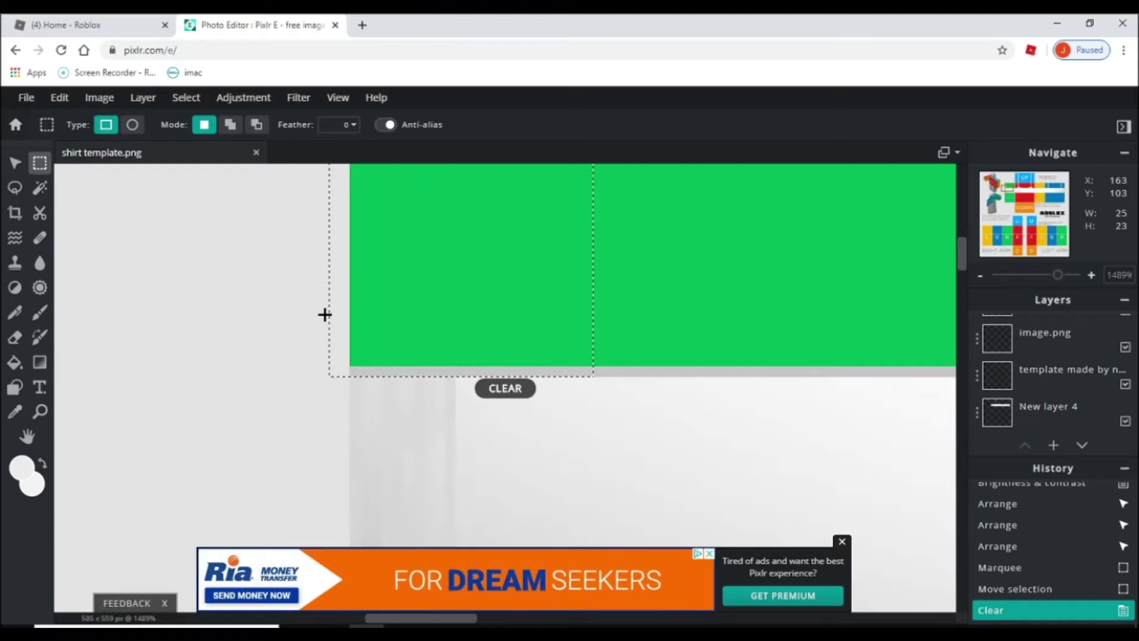
{"action": "scroll", "coordinate": [325, 314], "scroll_direction": "down", "scroll_amount": 4}
{"action": "scroll", "coordinate": [324, 314], "scroll_direction": "down", "scroll_amount": 1}
{"action": "key", "text": "ctrl+d"}
{"action": "left_click", "coordinate": [15, 162]}
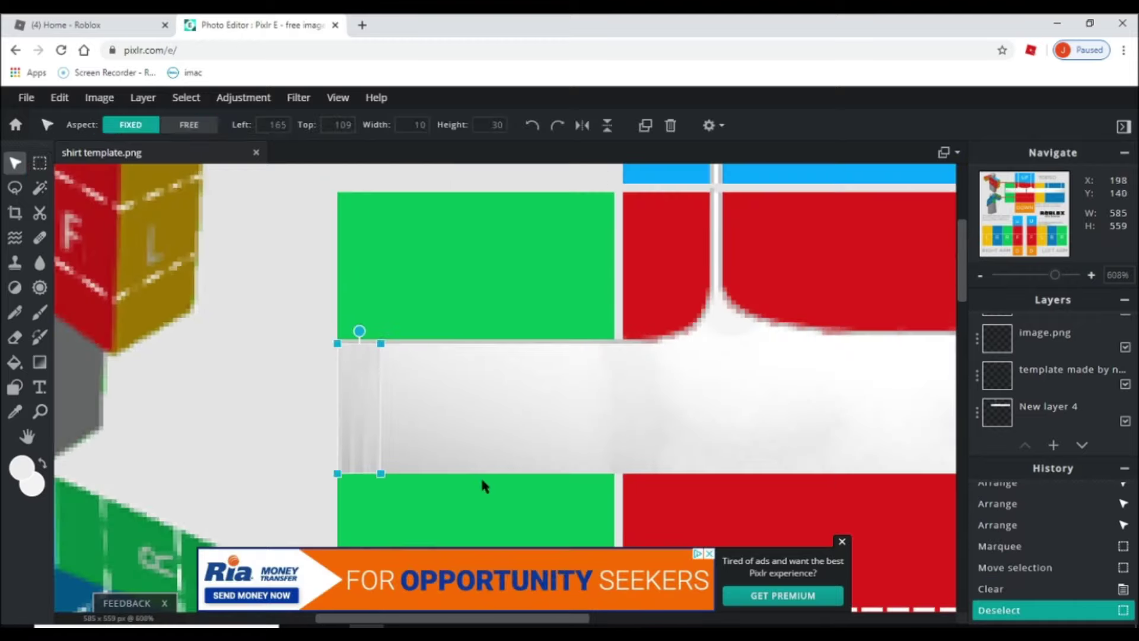
Step: Duplicate the trimmed line group and place the copy directly beside the original on the white strip
{"action": "scroll", "coordinate": [481, 476], "scroll_direction": "up", "scroll_amount": 2}
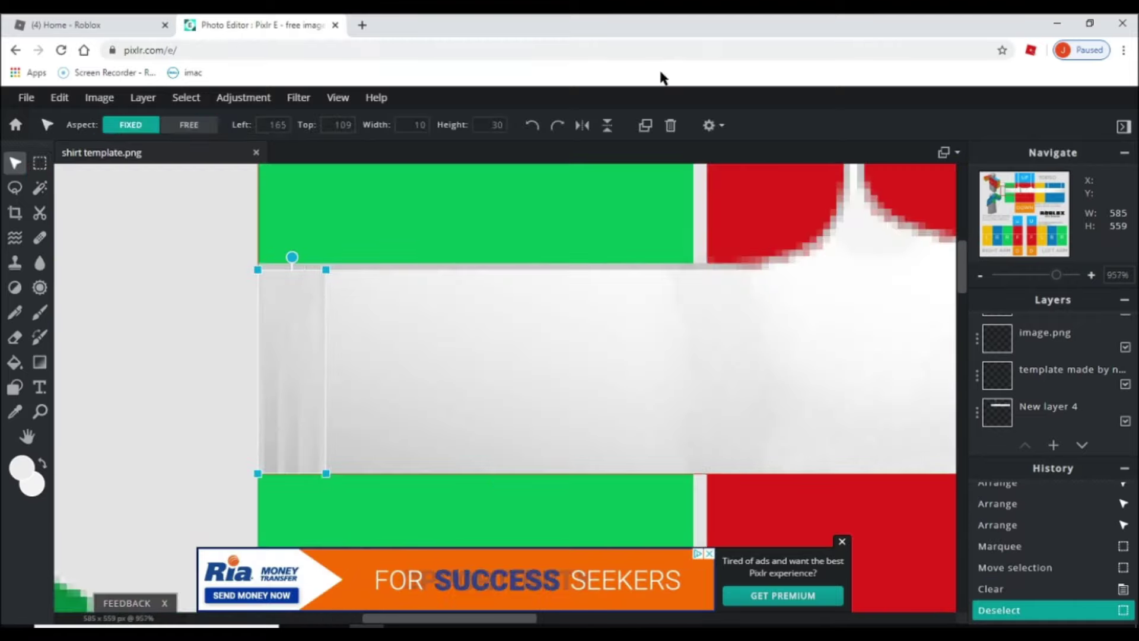
{"action": "left_click", "coordinate": [645, 125]}
{"action": "left_click_drag", "start_coordinate": [363, 337], "coordinate": [356, 338]}
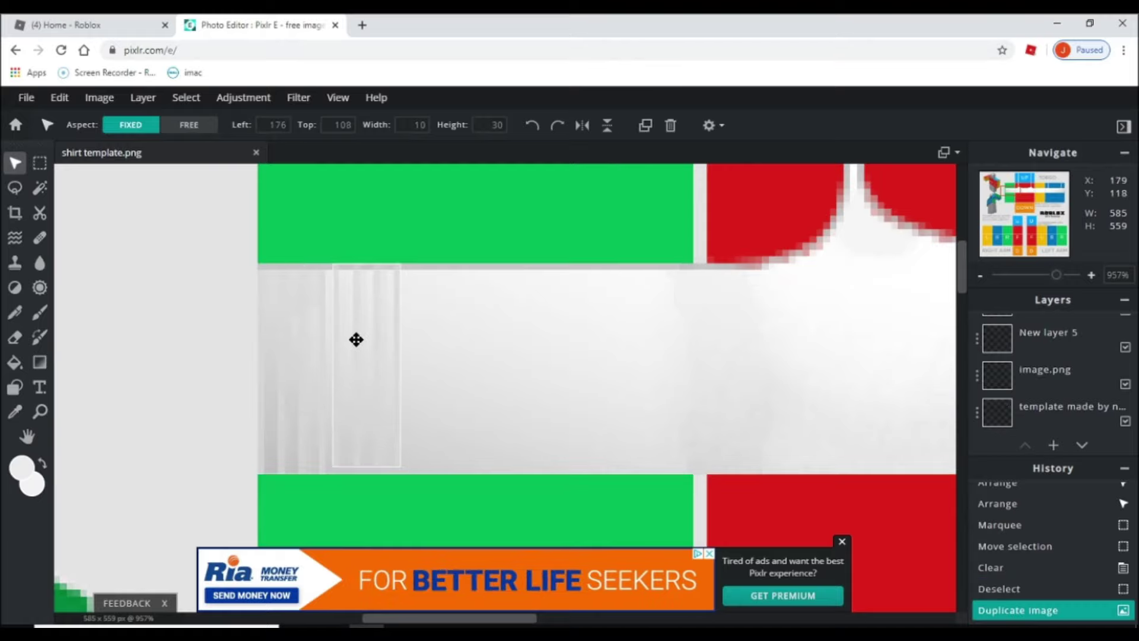
{"action": "scroll", "coordinate": [356, 340], "scroll_direction": "down", "scroll_amount": 1}
{"action": "scroll", "coordinate": [356, 341], "scroll_direction": "down", "scroll_amount": 2}
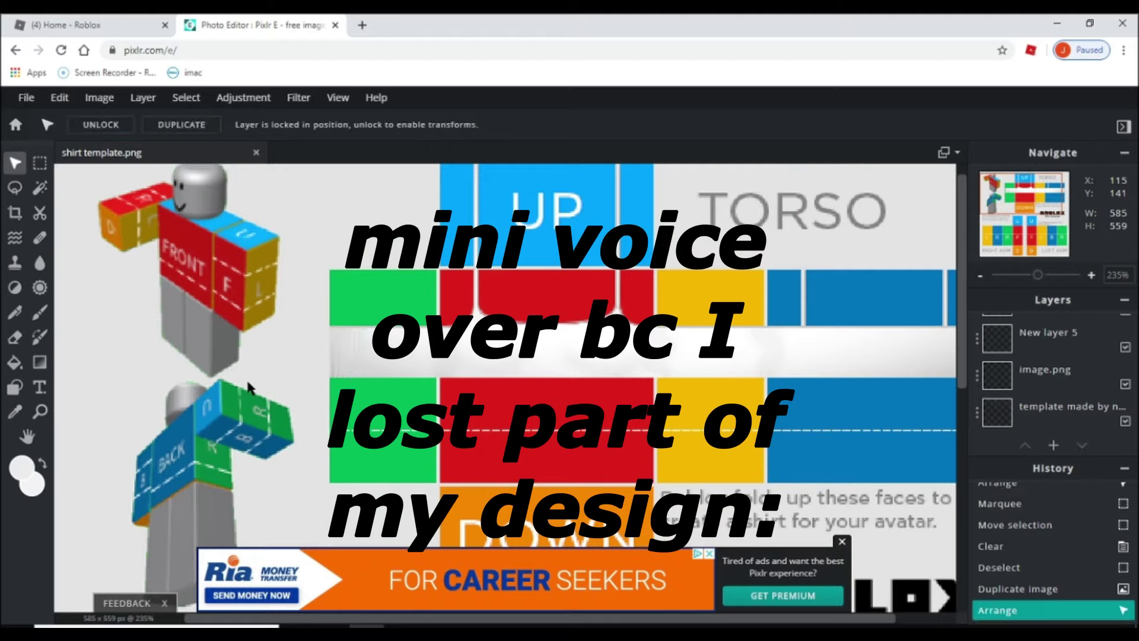
{"action": "scroll", "coordinate": [417, 272], "scroll_direction": "down", "scroll_amount": 2}
{"action": "scroll", "coordinate": [416, 273], "scroll_direction": "up", "scroll_amount": 15}
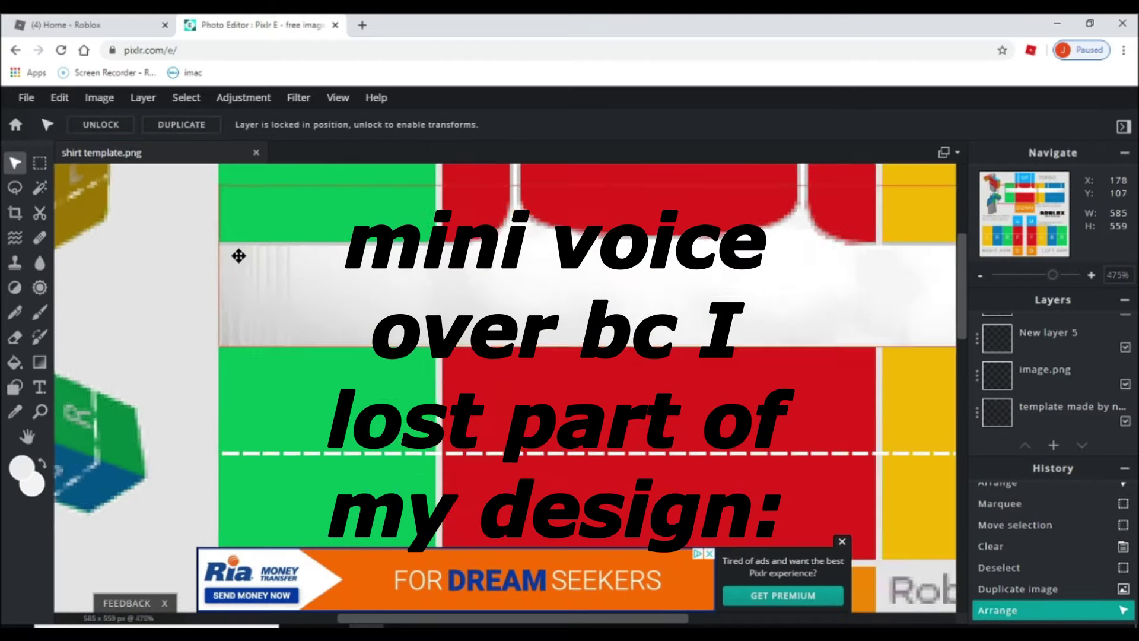
Step: Add four more copies of the line group side by side, extending the folds along the strip's green-side section
{"action": "left_click", "coordinate": [293, 280]}
{"action": "left_click", "coordinate": [646, 125]}
{"action": "left_click_drag", "start_coordinate": [297, 305], "coordinate": [358, 306]}
{"action": "scroll", "coordinate": [423, 320], "scroll_direction": "up", "scroll_amount": 3}
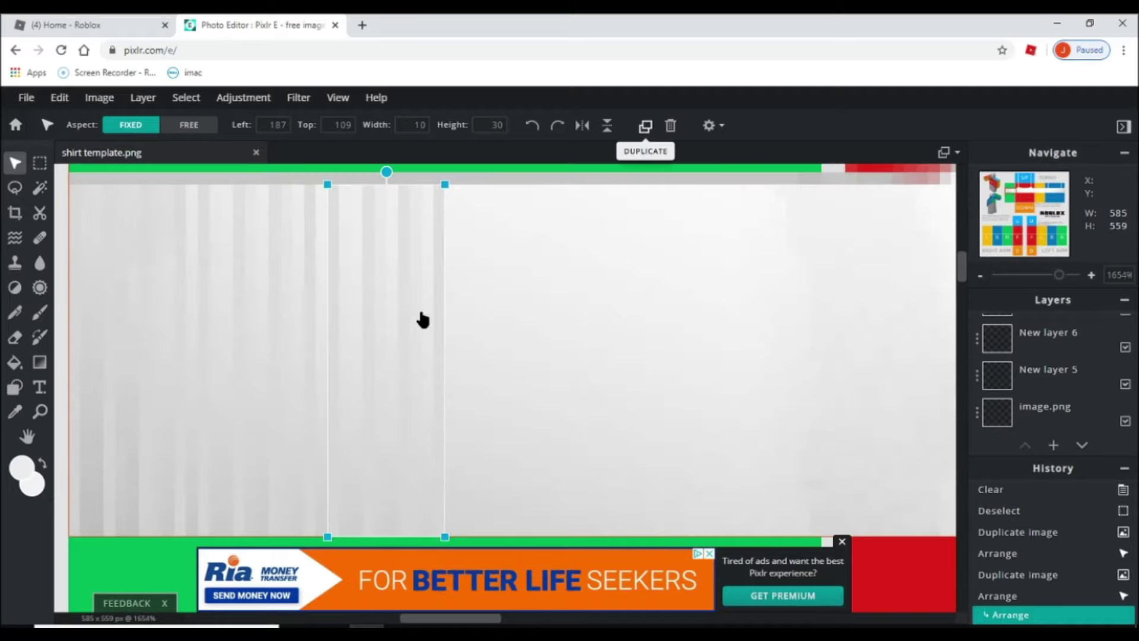
{"action": "key", "text": "ctrl+j"}
{"action": "left_click_drag", "start_coordinate": [419, 319], "coordinate": [516, 302]}
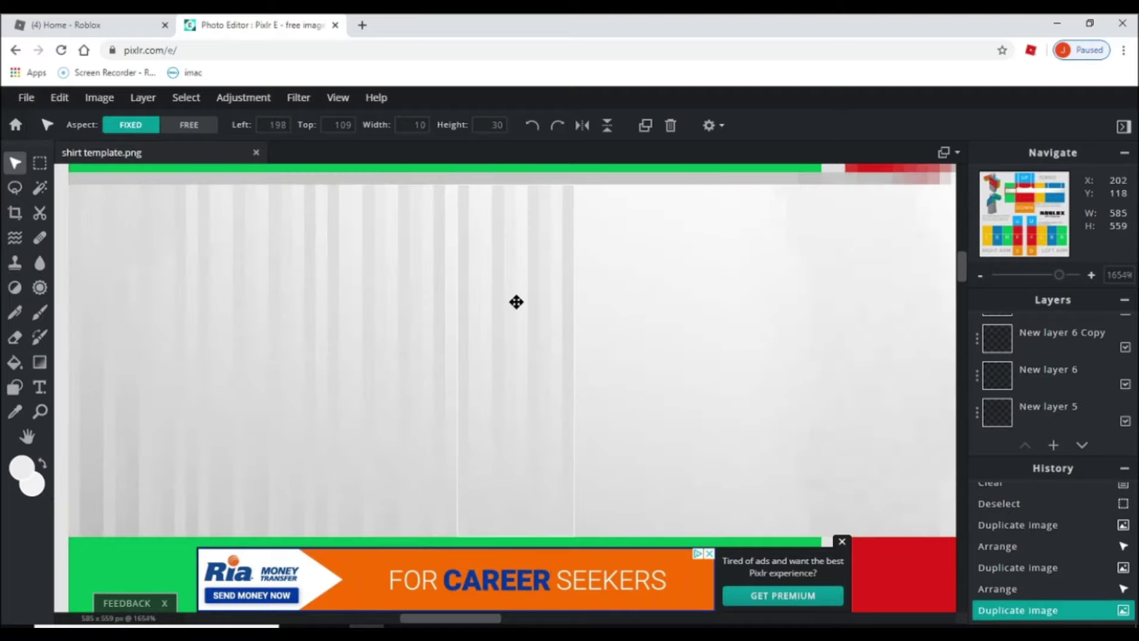
{"action": "key", "text": "ctrl+j"}
{"action": "left_click_drag", "start_coordinate": [504, 266], "coordinate": [760, 274]}
{"action": "left_click", "coordinate": [645, 125]}
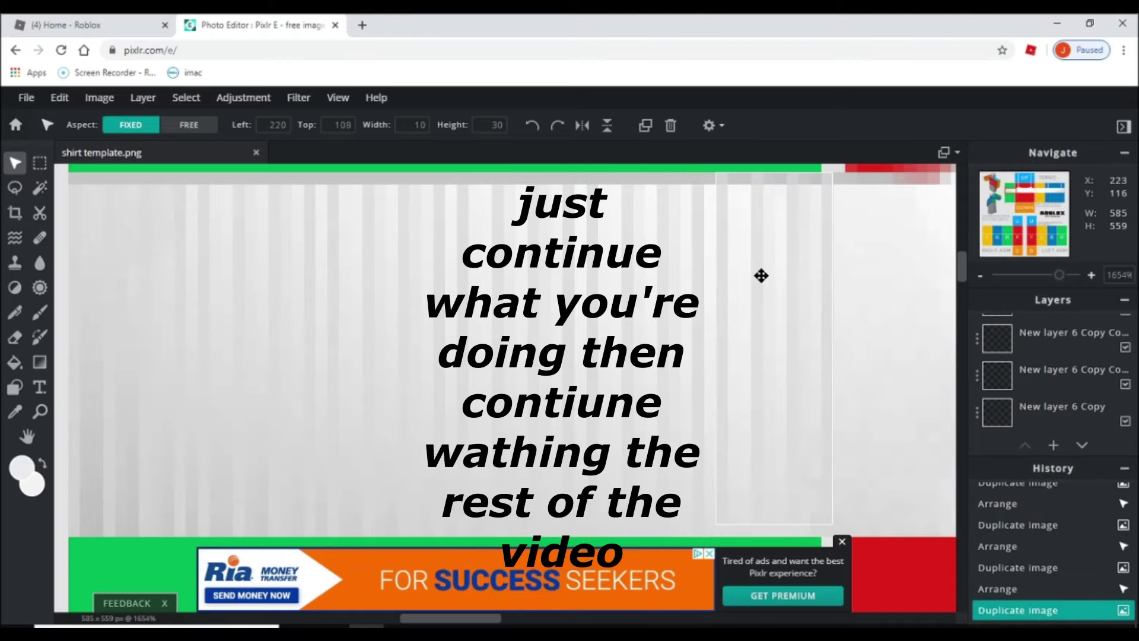
{"action": "left_click", "coordinate": [933, 572]}
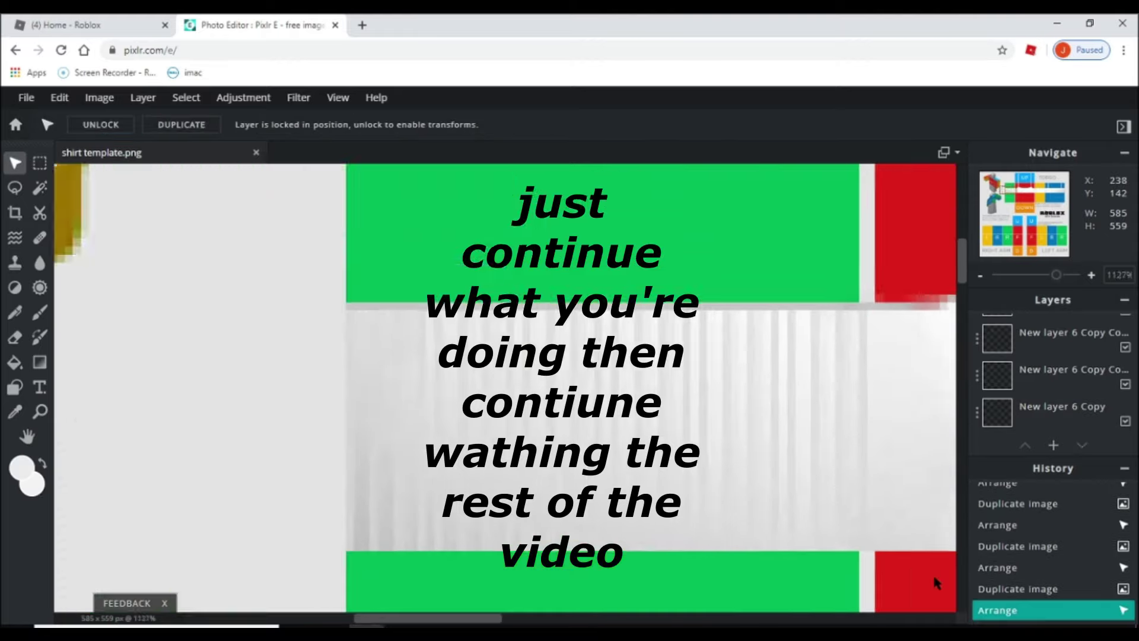
Step: Delete the fold-line layers and select the white torso strip's layer
{"action": "scroll", "coordinate": [933, 572], "scroll_direction": "down", "scroll_amount": 8}
{"action": "scroll", "coordinate": [935, 578], "scroll_direction": "down", "scroll_amount": 3}
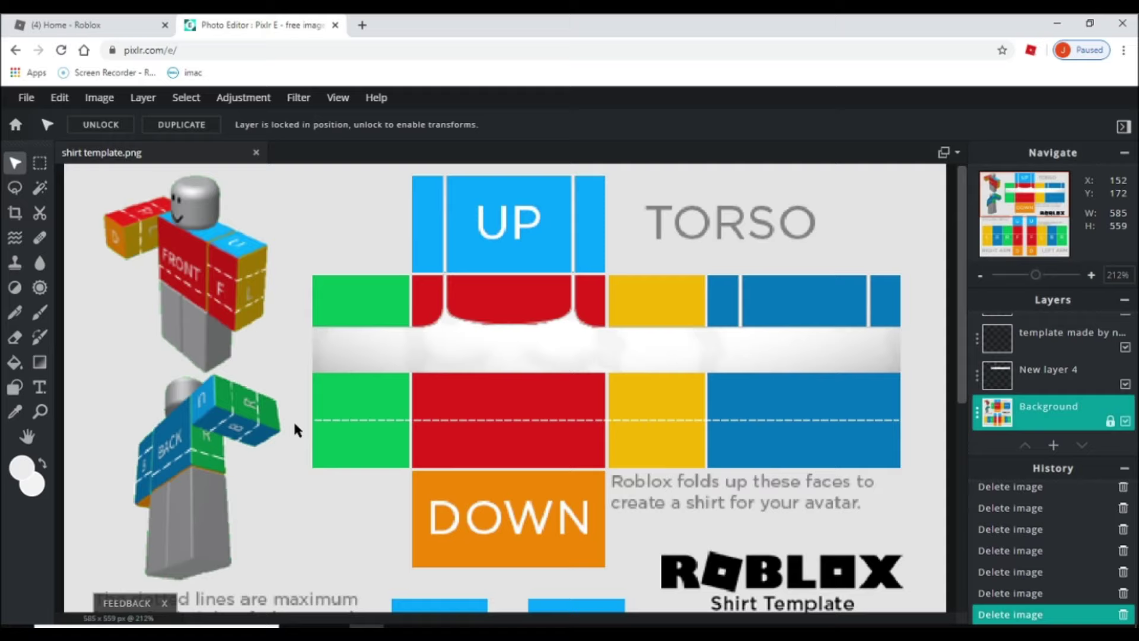
{"action": "left_click", "coordinate": [467, 327]}
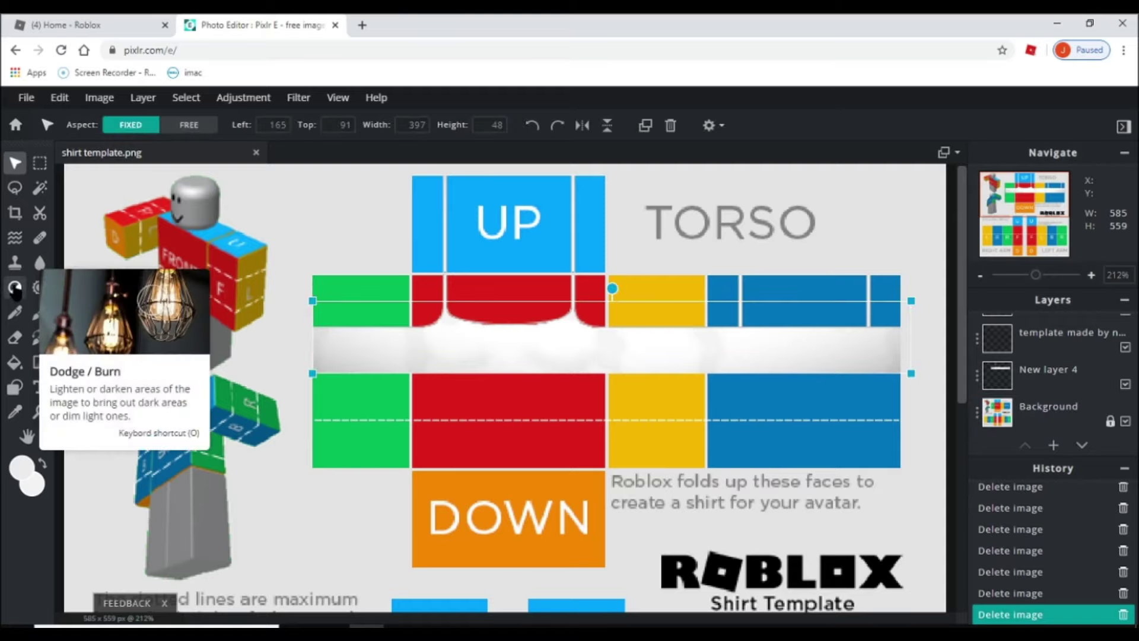
Step: Lighten the midtones along the white torso strip with the Dodge / Burn tool, using brush size 40 and strength 30
{"action": "left_click", "coordinate": [15, 289]}
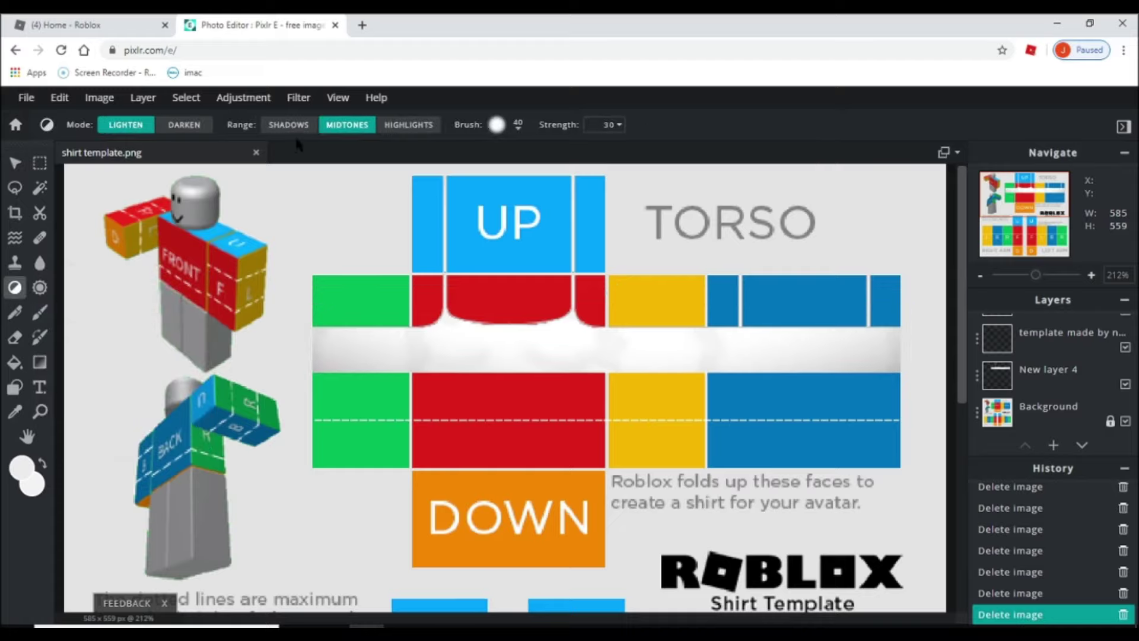
{"action": "left_click", "coordinate": [164, 129]}
{"action": "scroll", "coordinate": [462, 225], "scroll_direction": "up", "scroll_amount": 3}
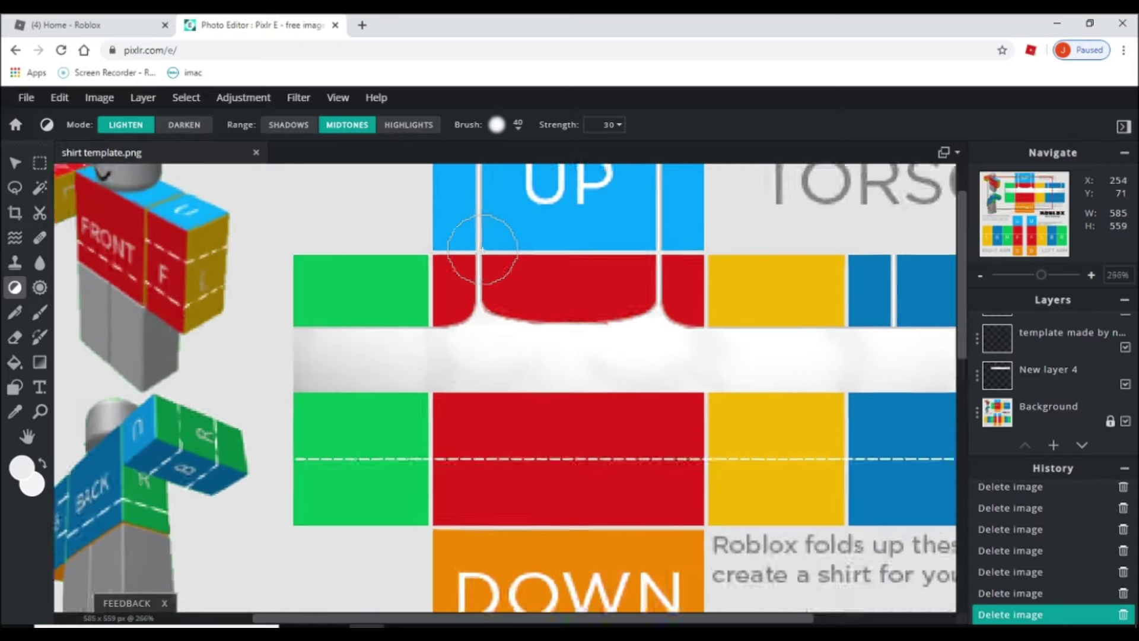
{"action": "left_click_drag", "start_coordinate": [483, 247], "coordinate": [483, 394]}
{"action": "key", "text": "ctrl+z"}
{"action": "mouse_move", "coordinate": [717, 356]}
{"action": "left_mouse_down"}
{"action": "mouse_move", "coordinate": [481, 399]}
{"action": "mouse_move", "coordinate": [726, 347]}
{"action": "left_mouse_up"}
{"action": "scroll", "coordinate": [682, 379], "scroll_direction": "right", "scroll_amount": 3}
{"action": "left_click_drag", "start_coordinate": [662, 383], "coordinate": [712, 395]}
{"action": "left_click_drag", "start_coordinate": [843, 415], "coordinate": [878, 377]}
{"action": "scroll", "coordinate": [881, 369], "scroll_direction": "down", "scroll_amount": 5}
{"action": "scroll", "coordinate": [501, 259], "scroll_direction": "up", "scroll_amount": 4}
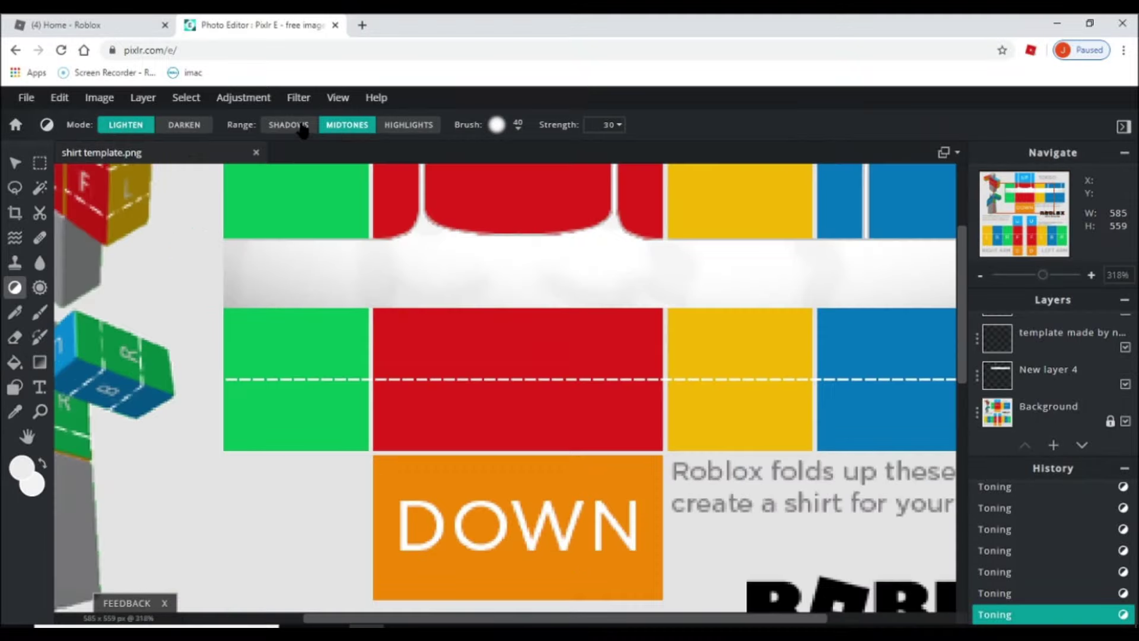
Step: Try lightening the shadows range over the green-side section of the white strip, and undo the last toning stroke
{"action": "left_click", "coordinate": [289, 124]}
{"action": "scroll", "coordinate": [330, 275], "scroll_direction": "up", "scroll_amount": 2}
{"action": "left_click_drag", "start_coordinate": [331, 274], "coordinate": [234, 330]}
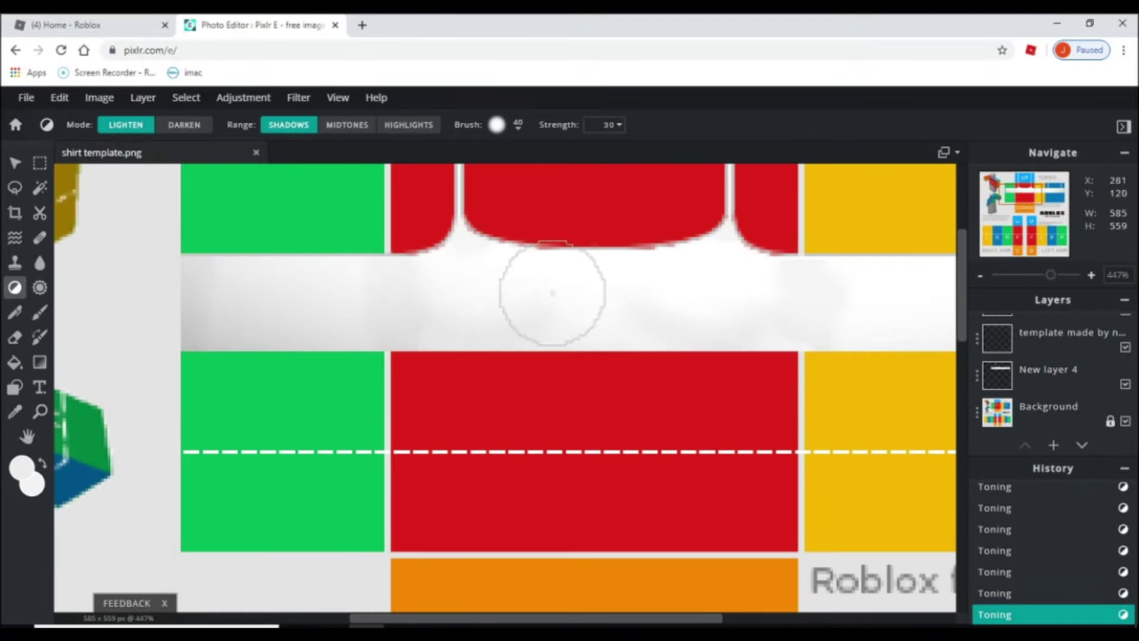
{"action": "key", "text": "ctrl+z"}
{"action": "scroll", "coordinate": [509, 312], "scroll_direction": "down", "scroll_amount": 1}
{"action": "scroll", "coordinate": [756, 224], "scroll_direction": "down", "scroll_amount": 3}
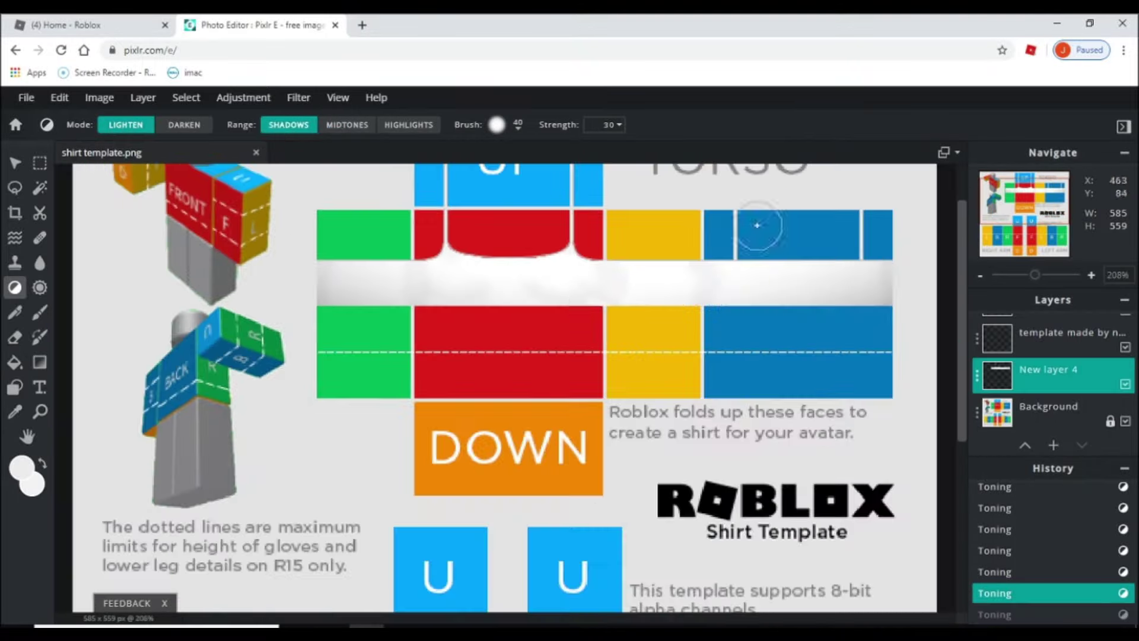
Step: Try further shadows toning where the strip meets the yellow section, set the mode to Darken, and undo the last two toning strokes
{"action": "left_click_drag", "start_coordinate": [588, 305], "coordinate": [635, 273]}
{"action": "scroll", "coordinate": [461, 308], "scroll_direction": "up", "scroll_amount": 2}
{"action": "left_click", "coordinate": [184, 125]}
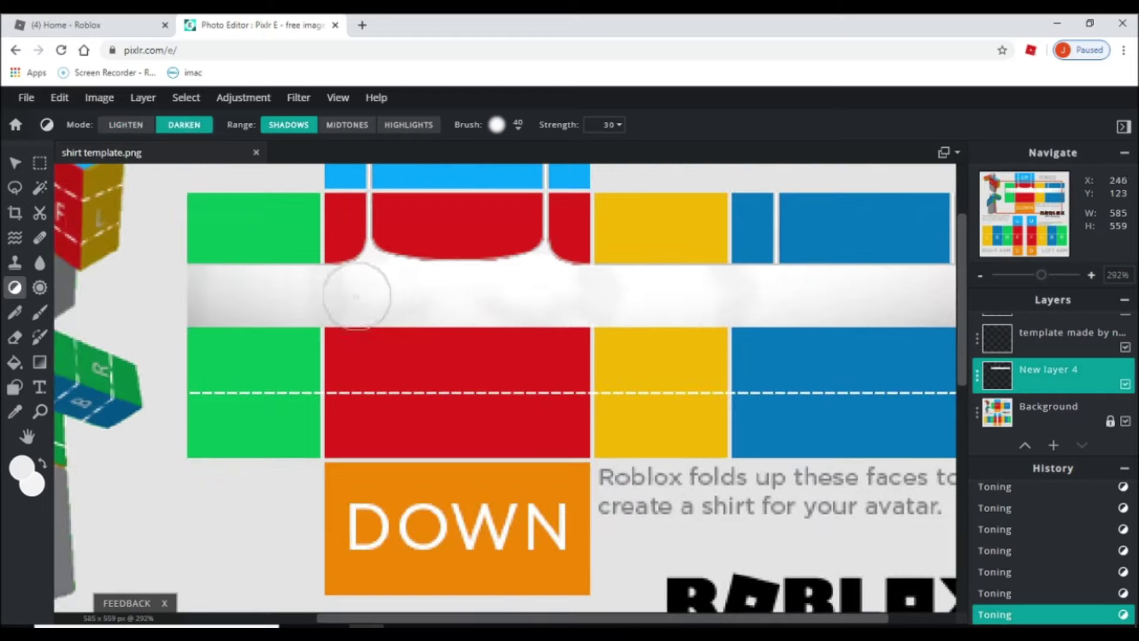
{"action": "key", "text": "ctrl+z"}
{"action": "key", "text": "ctrl+z"}
Step: Leave the toning tool, select the locked Background layer, and review the shading on the white torso strip
{"action": "scroll", "coordinate": [657, 276], "scroll_direction": "down", "scroll_amount": 4}
{"action": "scroll", "coordinate": [670, 256], "scroll_direction": "up", "scroll_amount": 2}
{"action": "scroll", "coordinate": [670, 257], "scroll_direction": "down", "scroll_amount": 1}
{"action": "left_click", "coordinate": [15, 163]}
{"action": "scroll", "coordinate": [437, 254], "scroll_direction": "up", "scroll_amount": 3}
{"action": "left_click", "coordinate": [437, 254]}
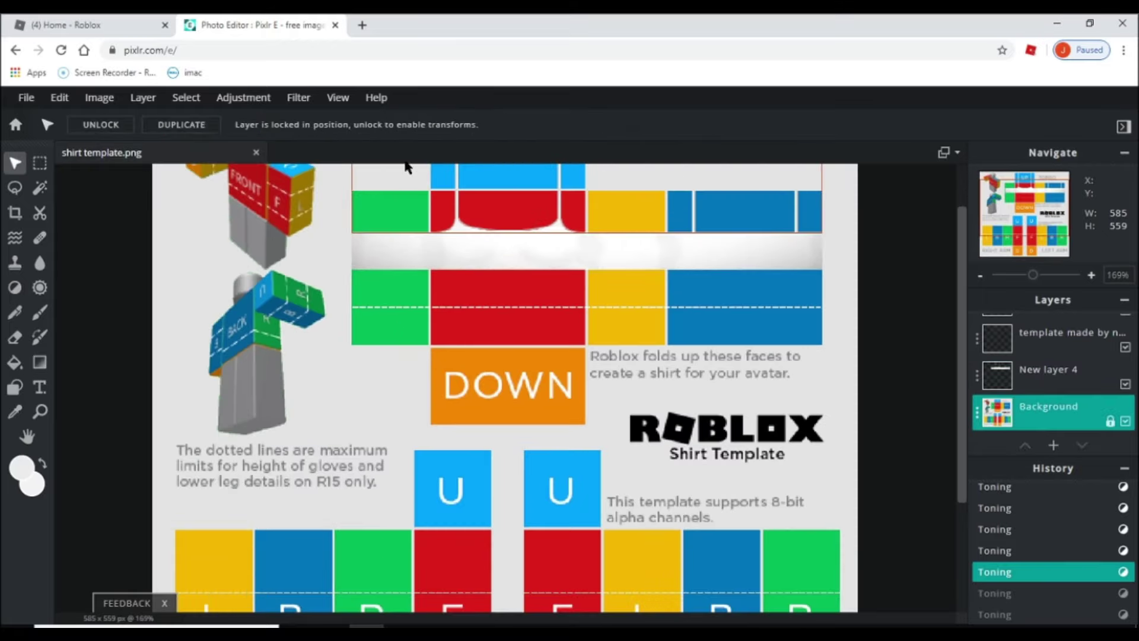
{"action": "scroll", "coordinate": [406, 169], "scroll_direction": "up", "scroll_amount": 3}
{"action": "scroll", "coordinate": [386, 515], "scroll_direction": "down", "scroll_amount": 2}
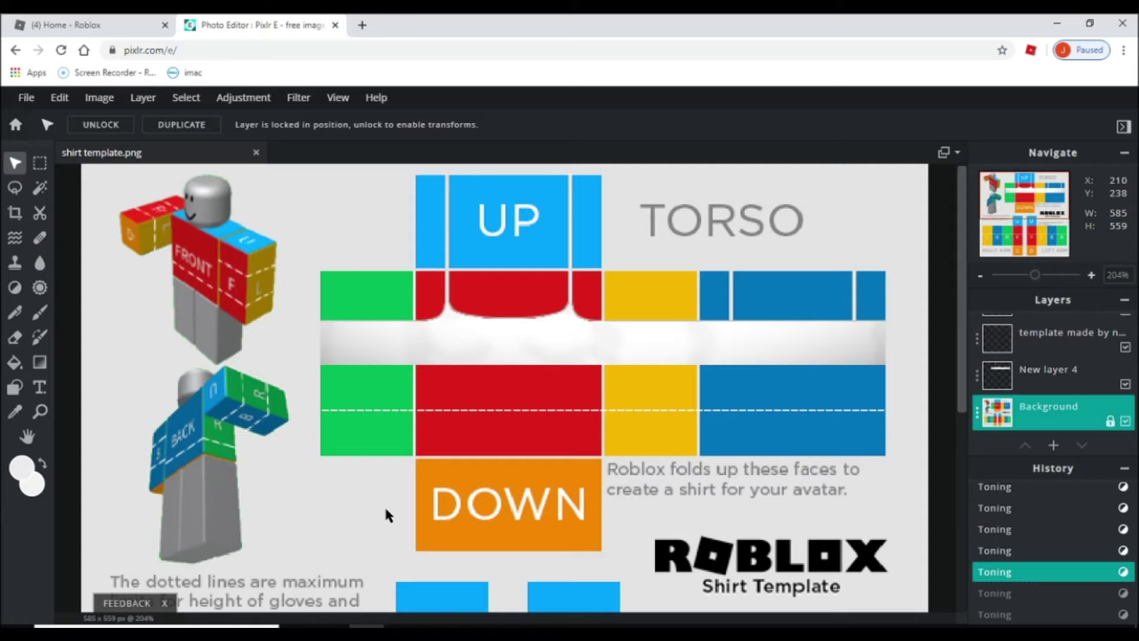
{"action": "scroll", "coordinate": [386, 509], "scroll_direction": "down", "scroll_amount": 1}
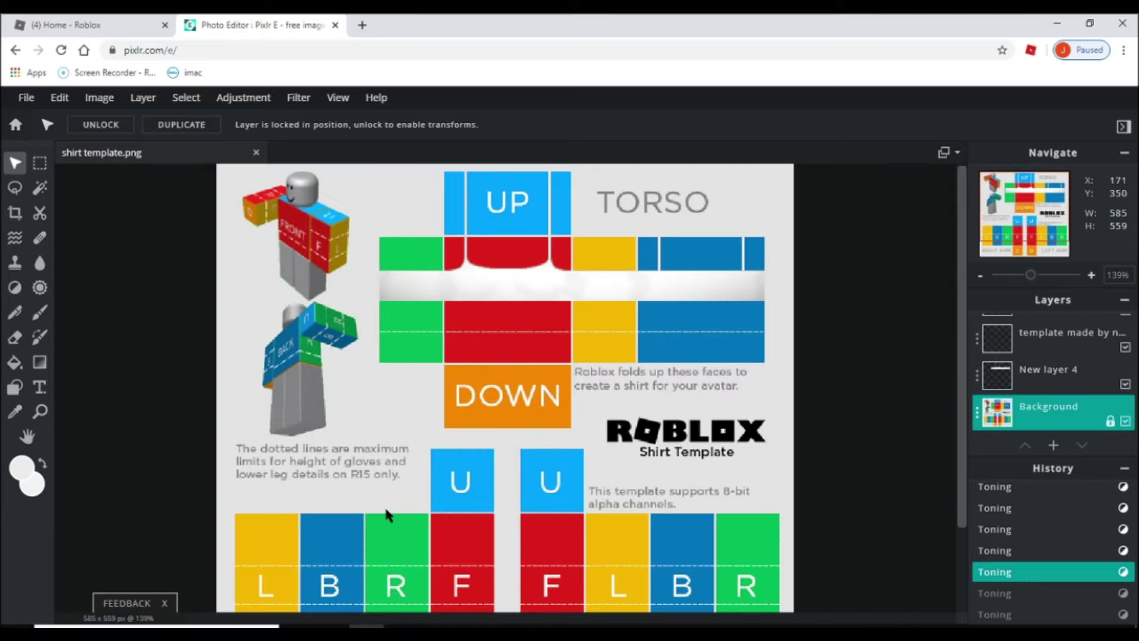